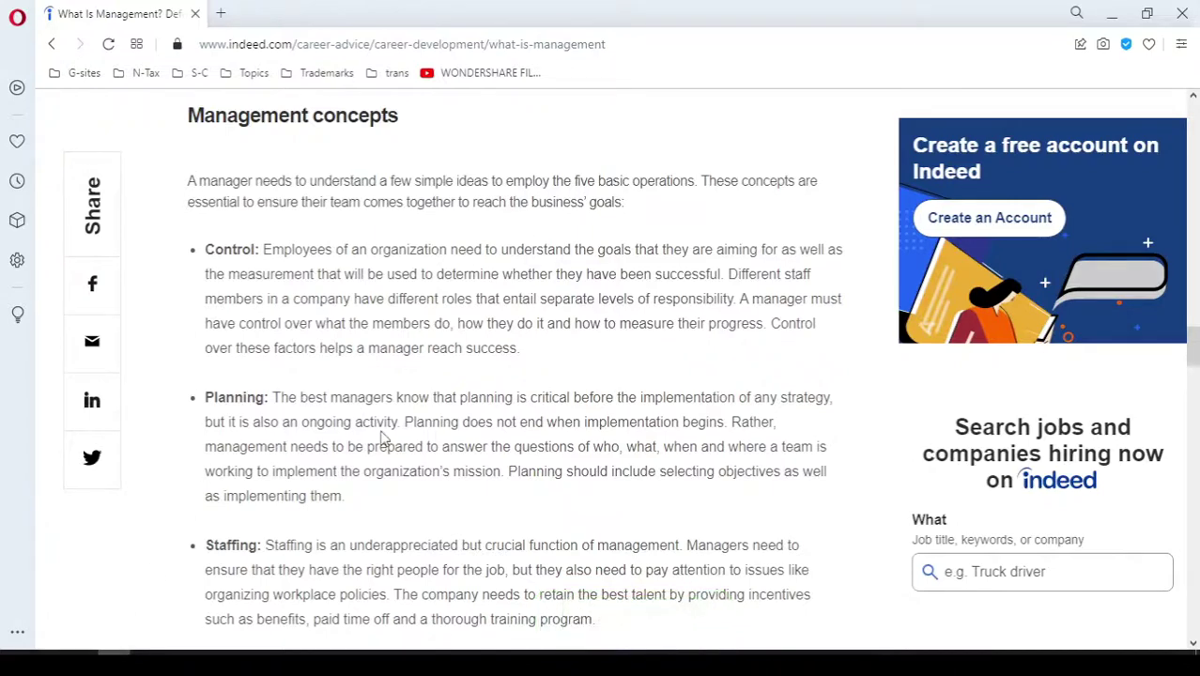
Capture the Management concepts section of the web page with Snipping Tool and save it to the Desktop as JPEG image 1.
key("super")
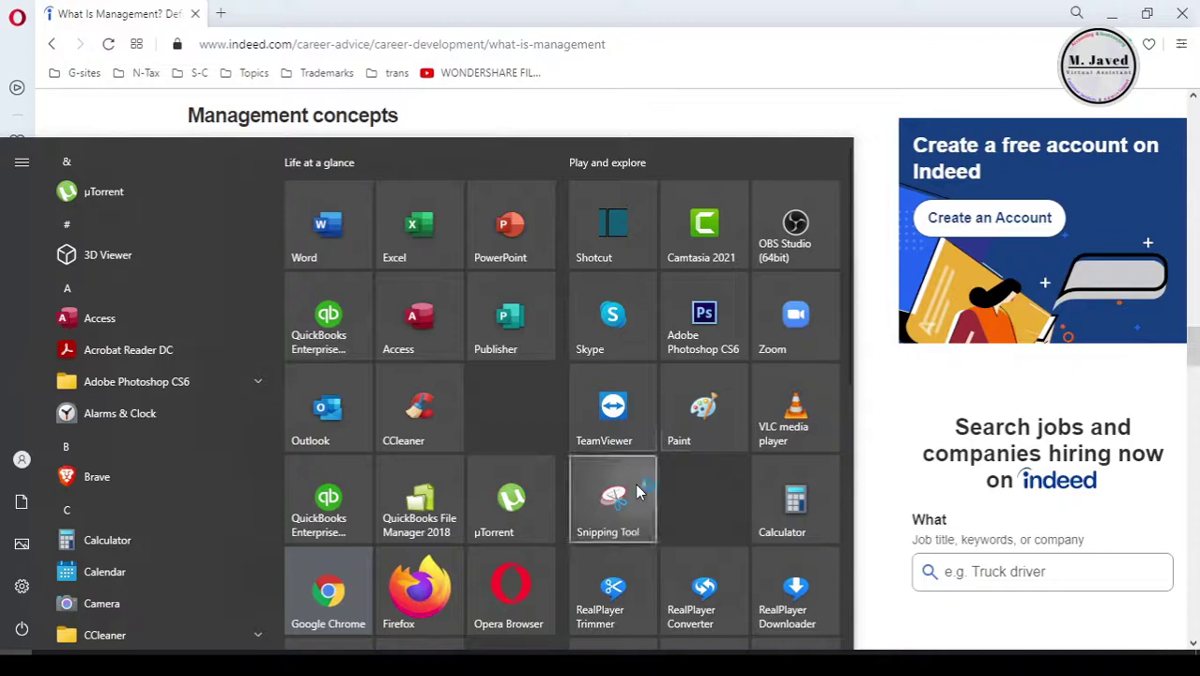
left_click(641, 485)
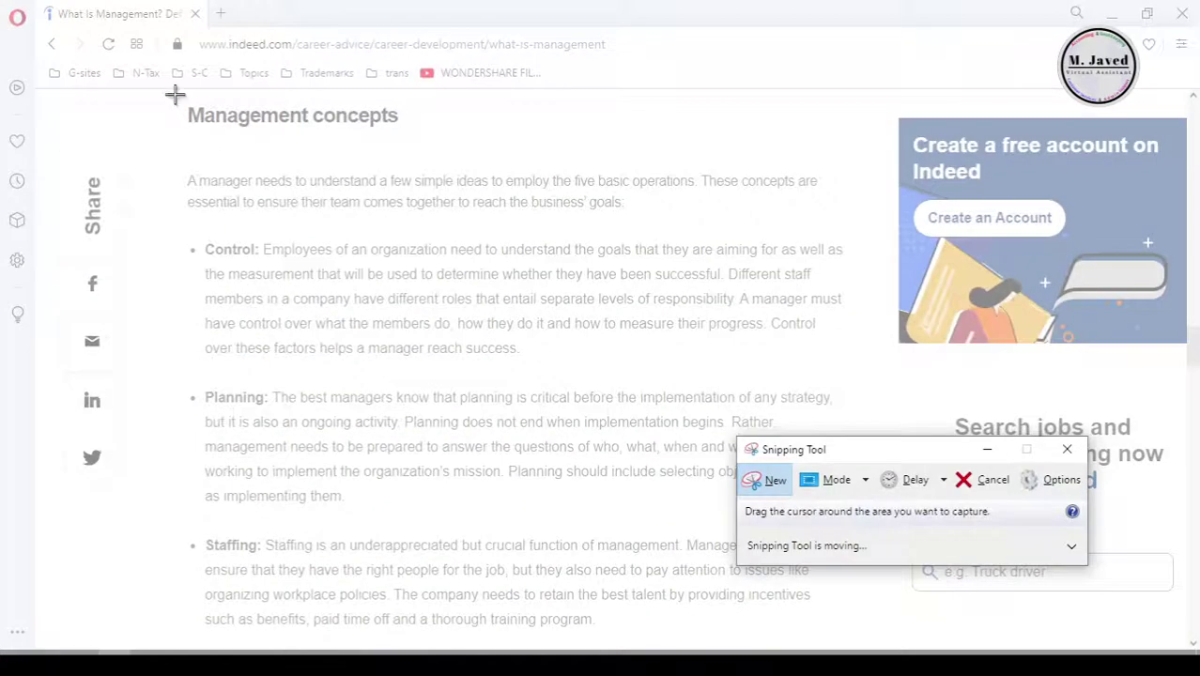
left_click_drag(169, 94, 857, 640)
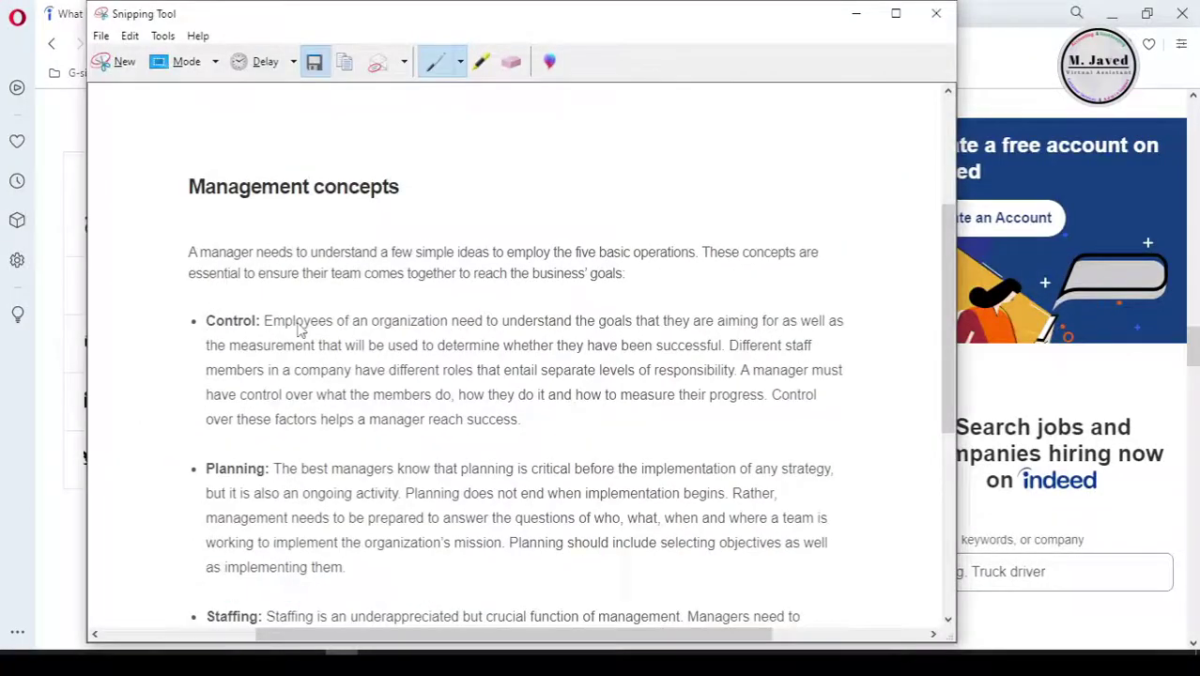
left_click(313, 59)
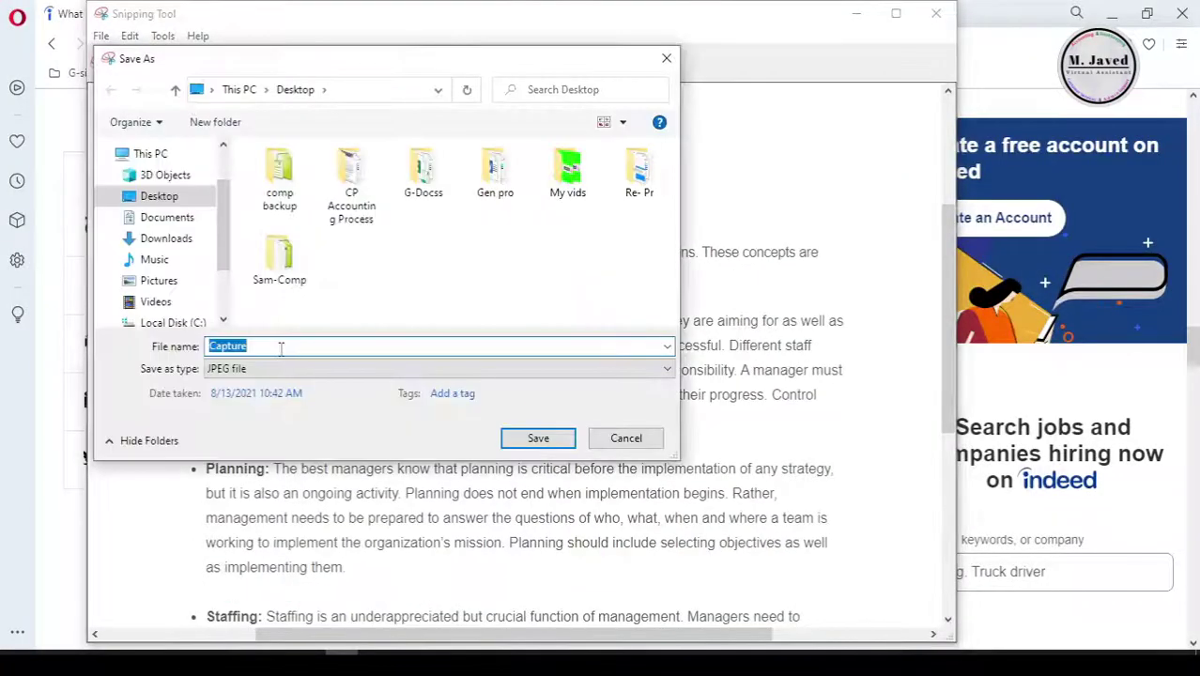
left_click(537, 437)
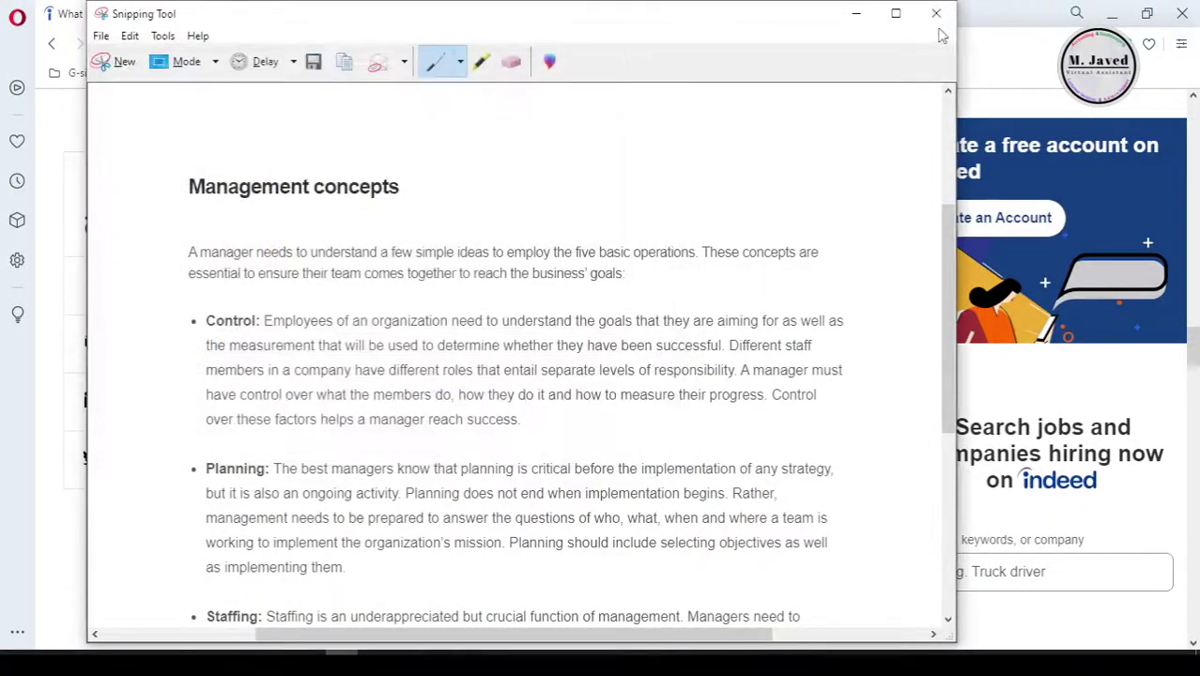
left_click(936, 13)
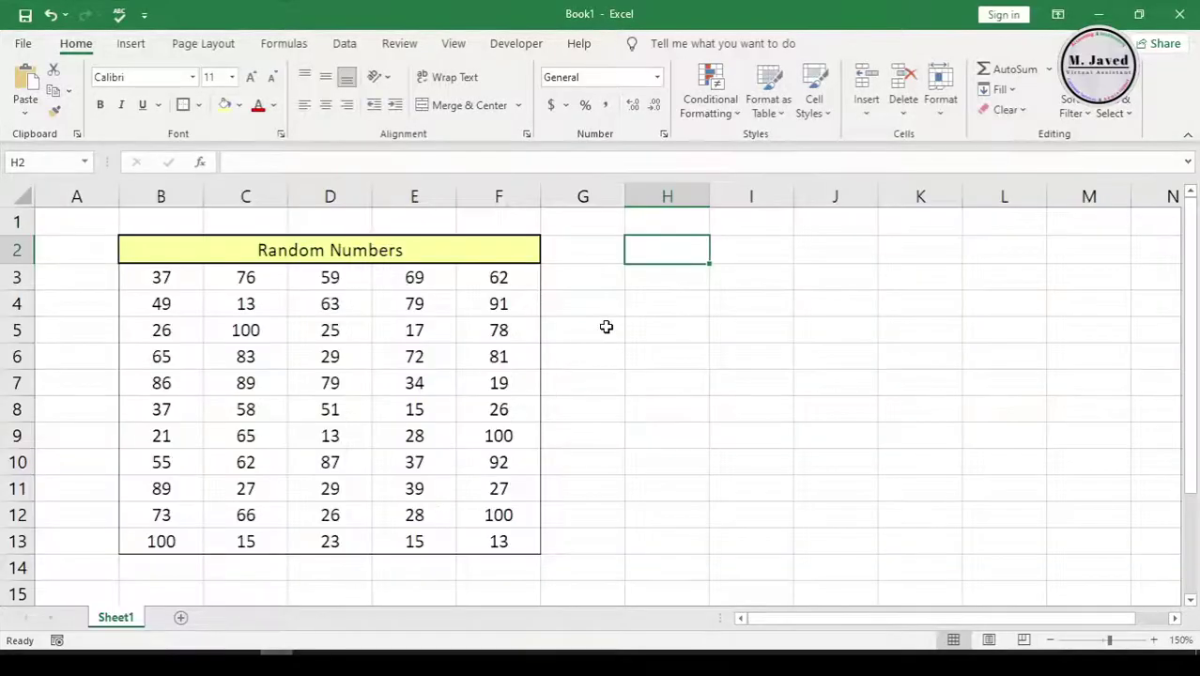
Snip the Random Numbers table in Excel, save it to the Desktop as image 2, and minimize the workbook.
key("super")
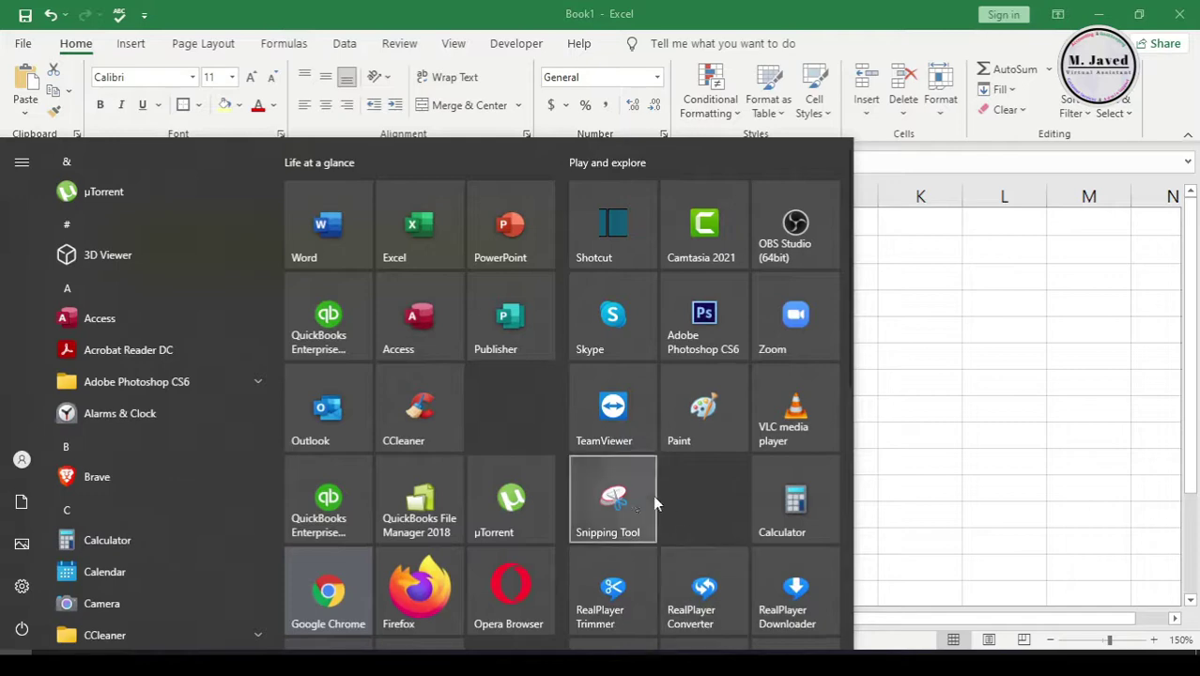
left_click(630, 498)
left_click(762, 479)
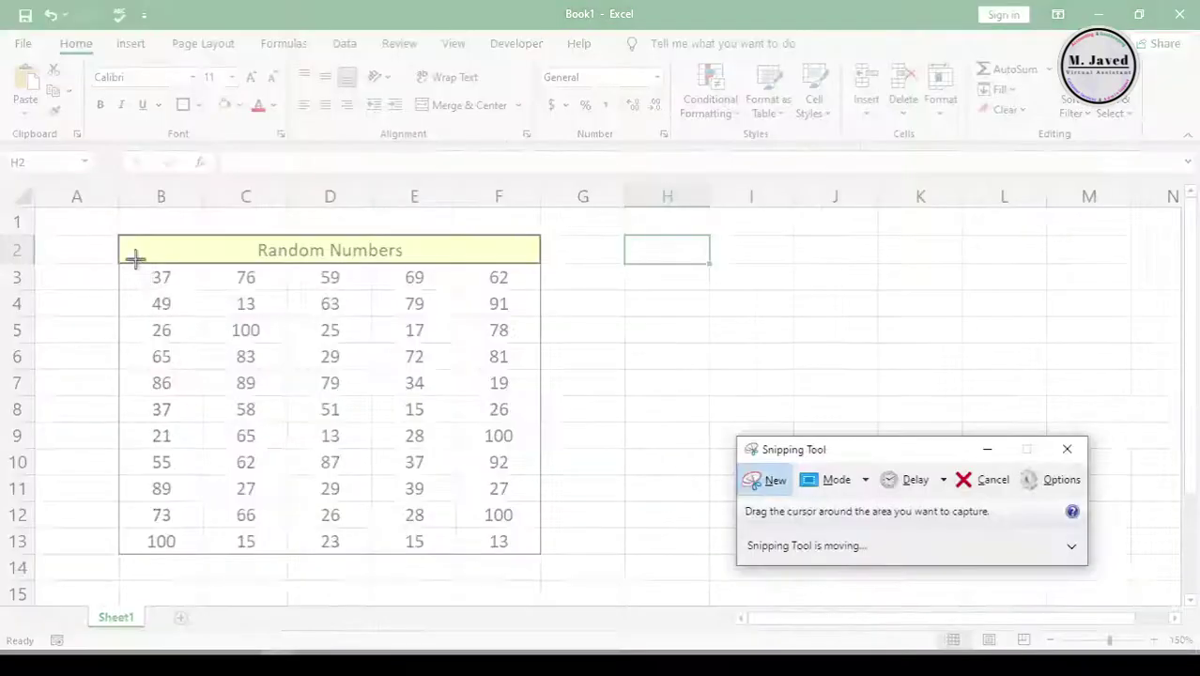
left_click_drag(82, 214, 606, 598)
left_click(233, 59)
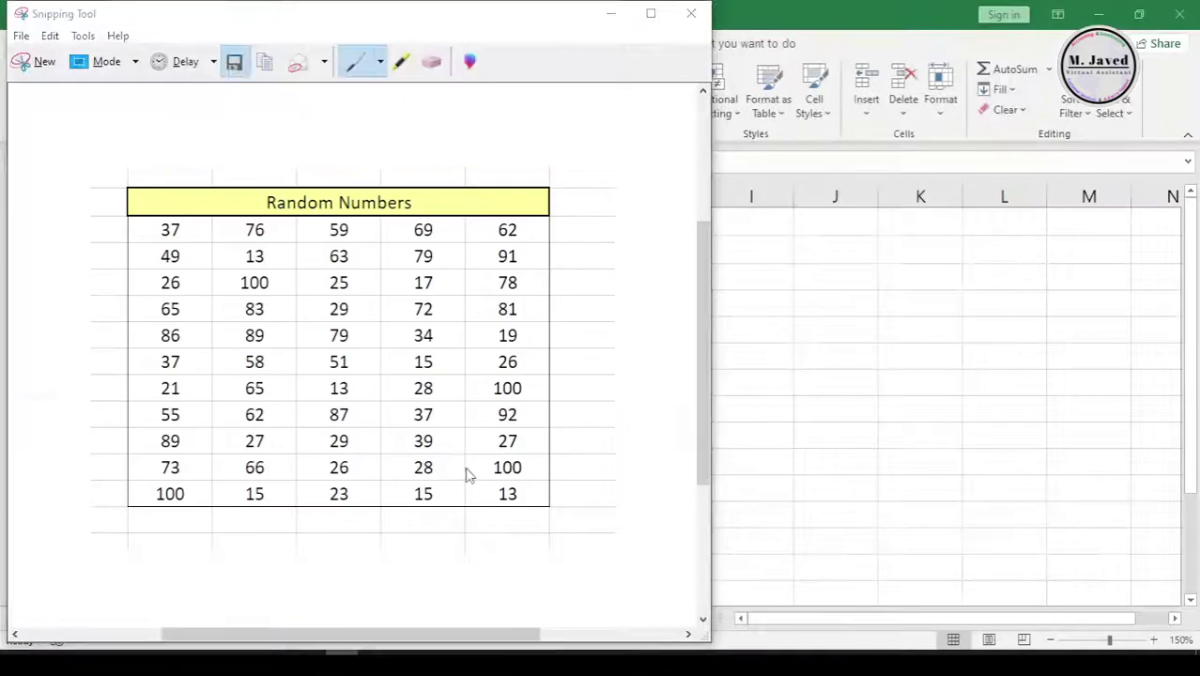
left_click(458, 439)
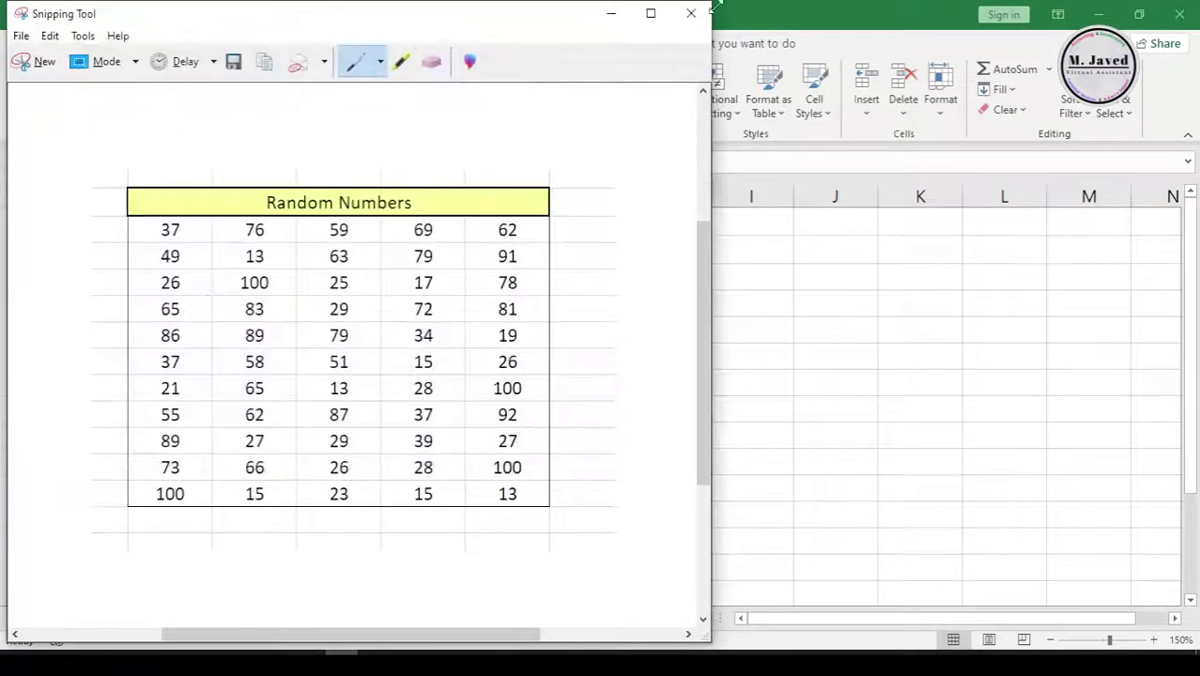
left_click(691, 13)
left_click(1100, 15)
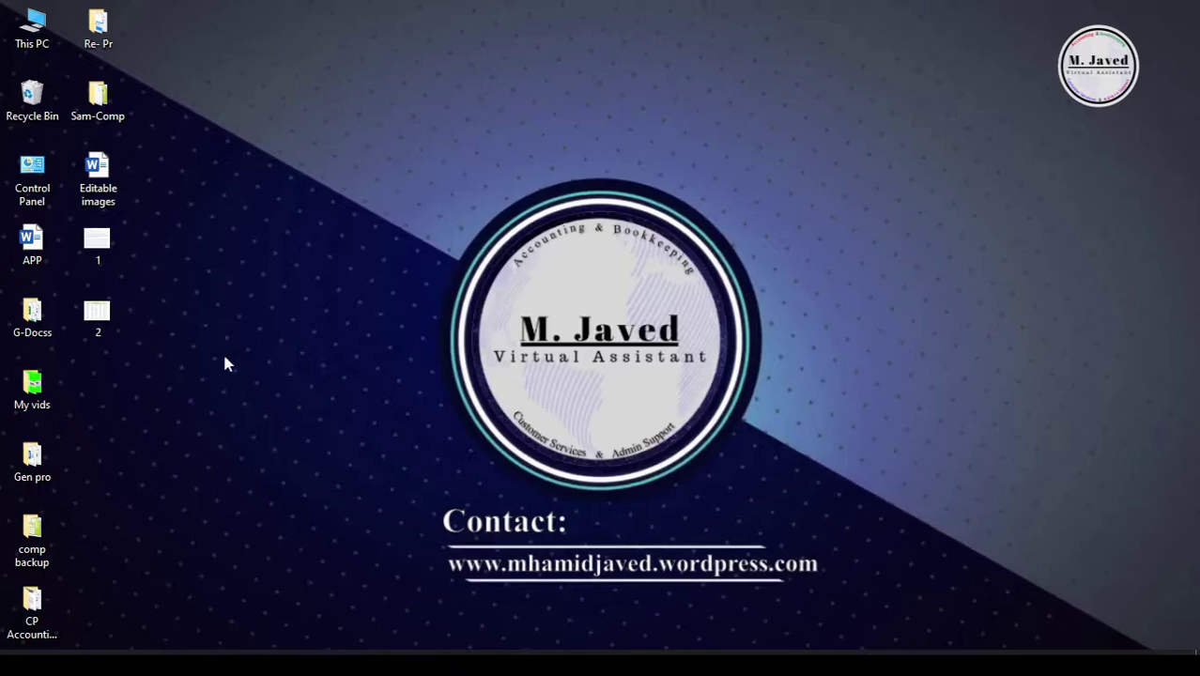
Open the Editable images Word document from the Desktop and insert image 1 on its first page.
double_click(97, 174)
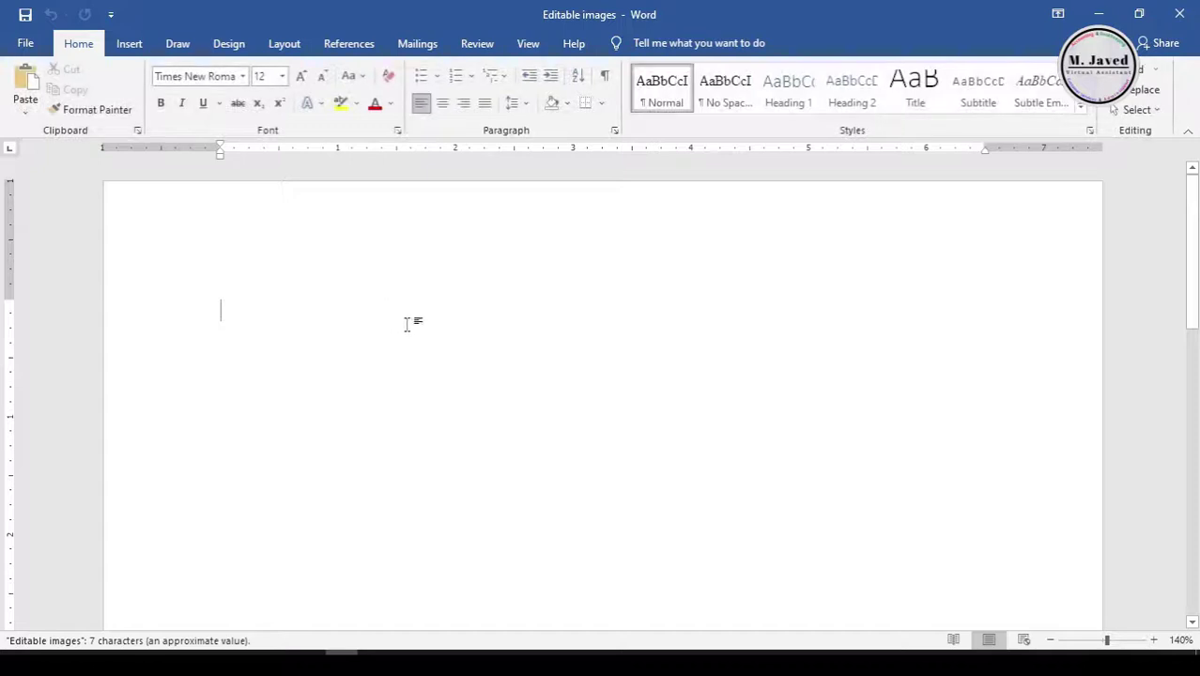
double_click(742, 29)
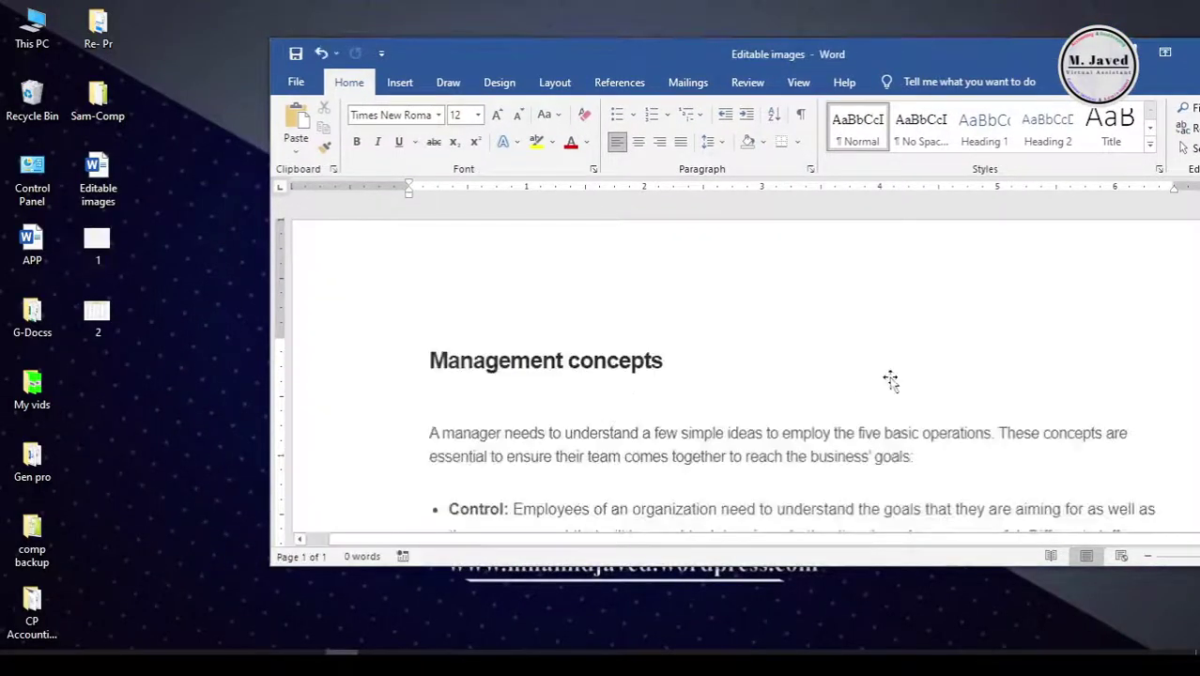
scroll(798, 408, "down", 10)
left_click(795, 416)
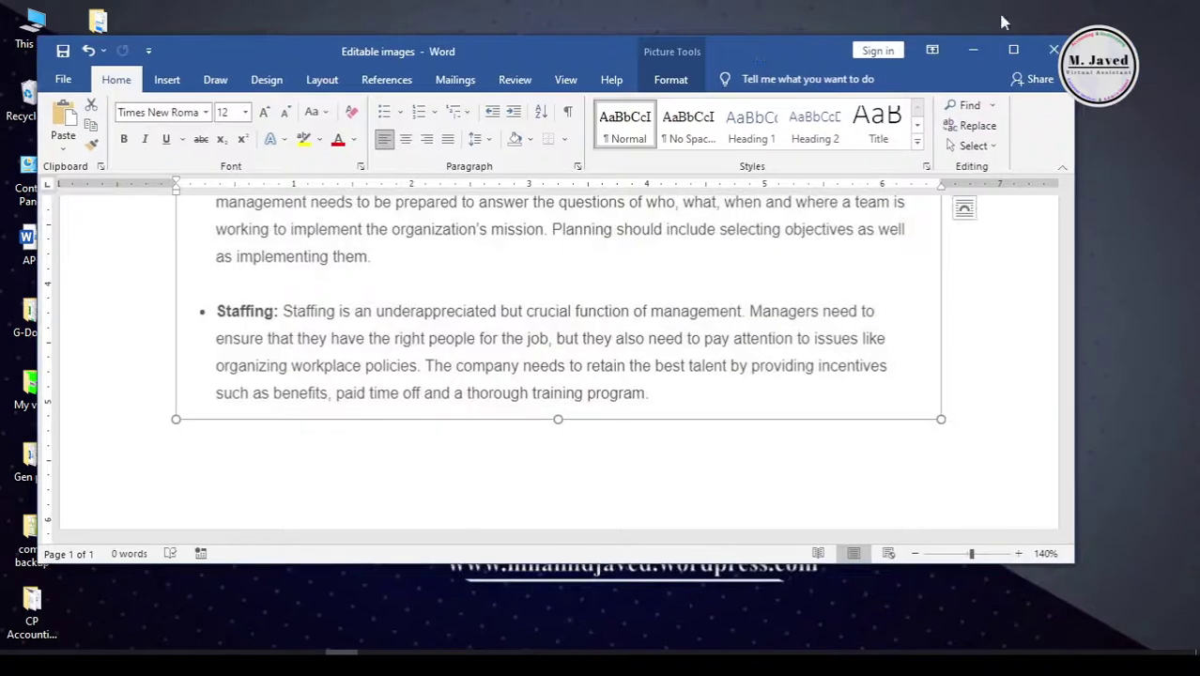
double_click(990, 59)
Start a second page below the Management concepts picture and insert image 2 from the Desktop there.
scroll(581, 431, "down", 4)
left_click(579, 437)
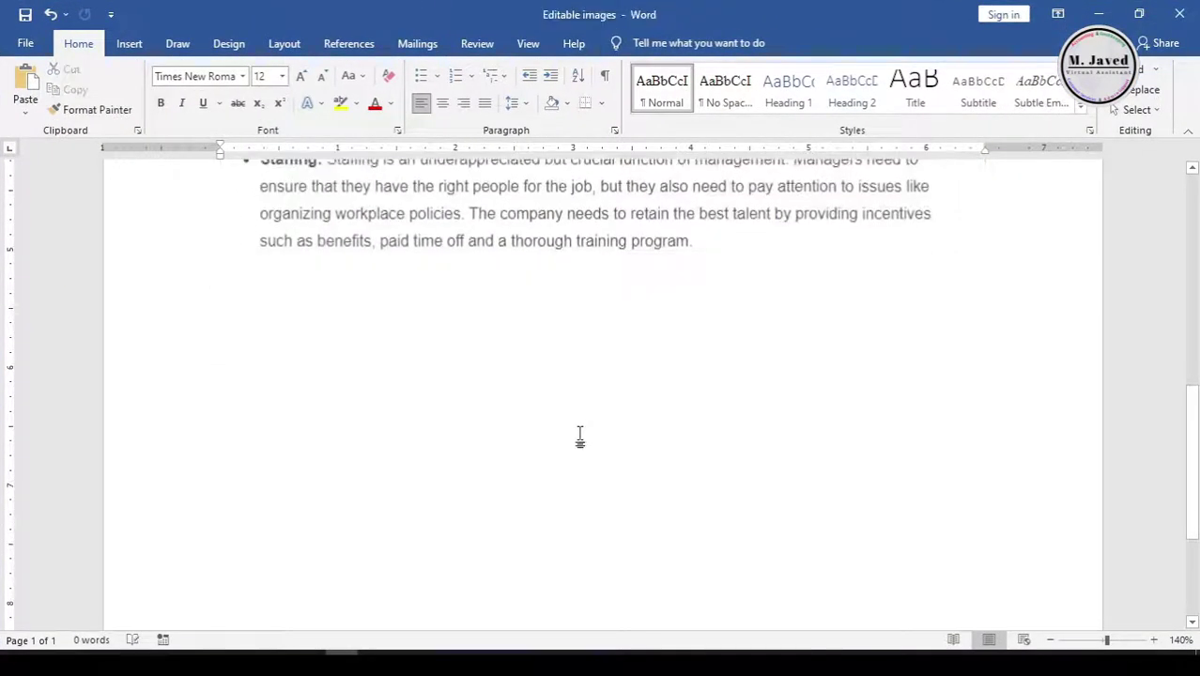
key("ctrl+Return")
double_click(822, 11)
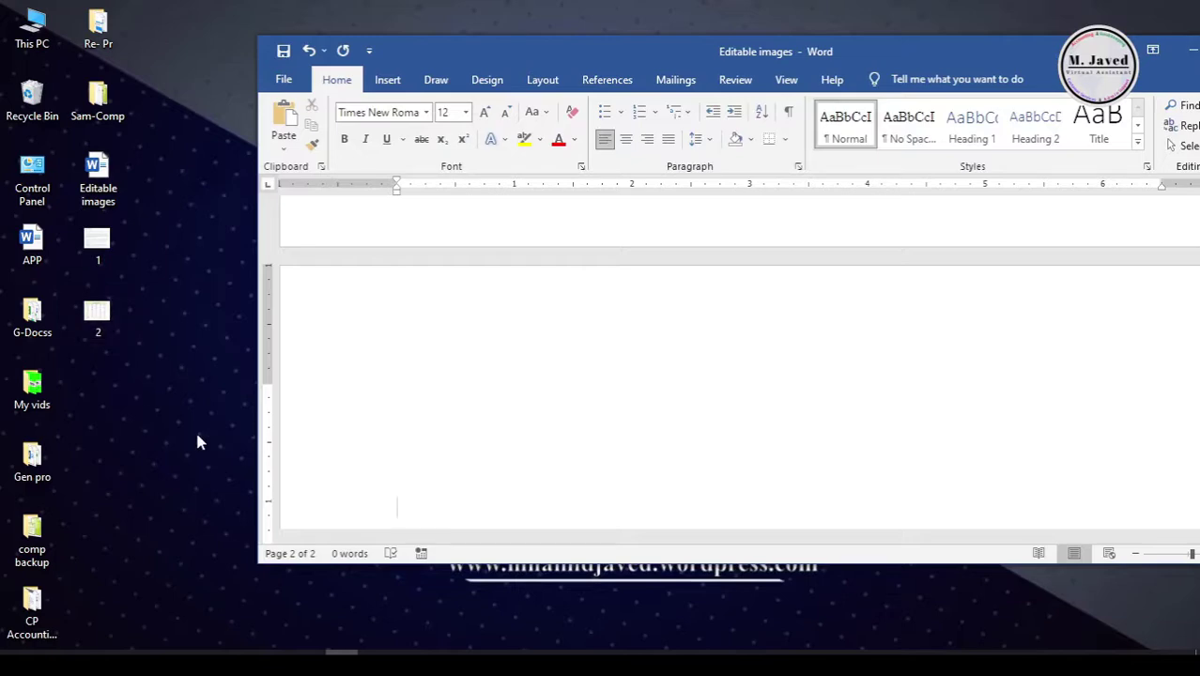
left_click_drag(98, 315, 501, 475)
double_click(983, 59)
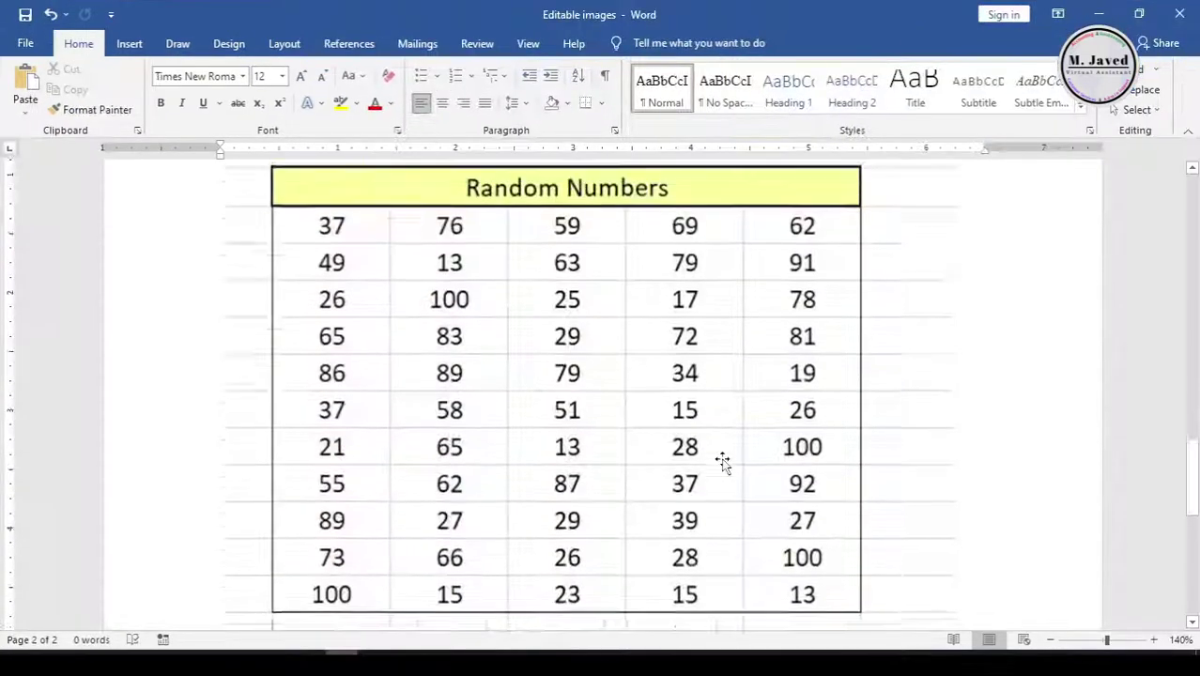
scroll(723, 458, "up", 10)
left_click(656, 415)
scroll(664, 413, "down", 8)
scroll(663, 411, "down", 3)
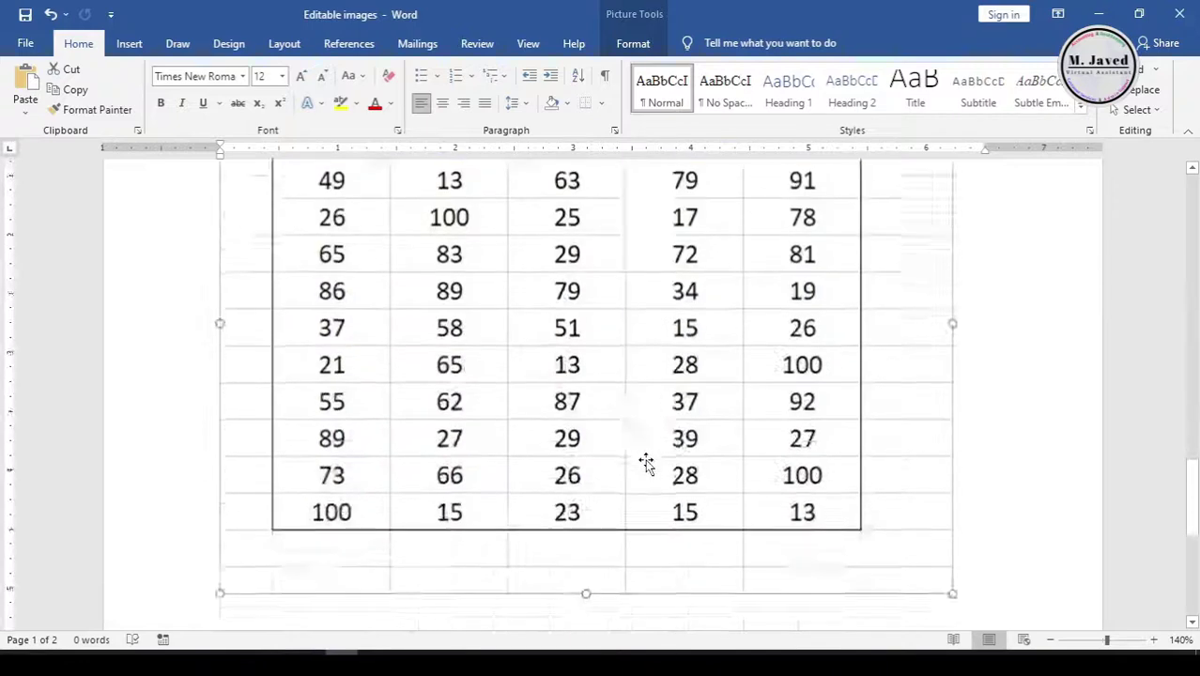
scroll(646, 463, "up", 10)
Save the document to the Desktop as a PDF named Editable images.
key("F12")
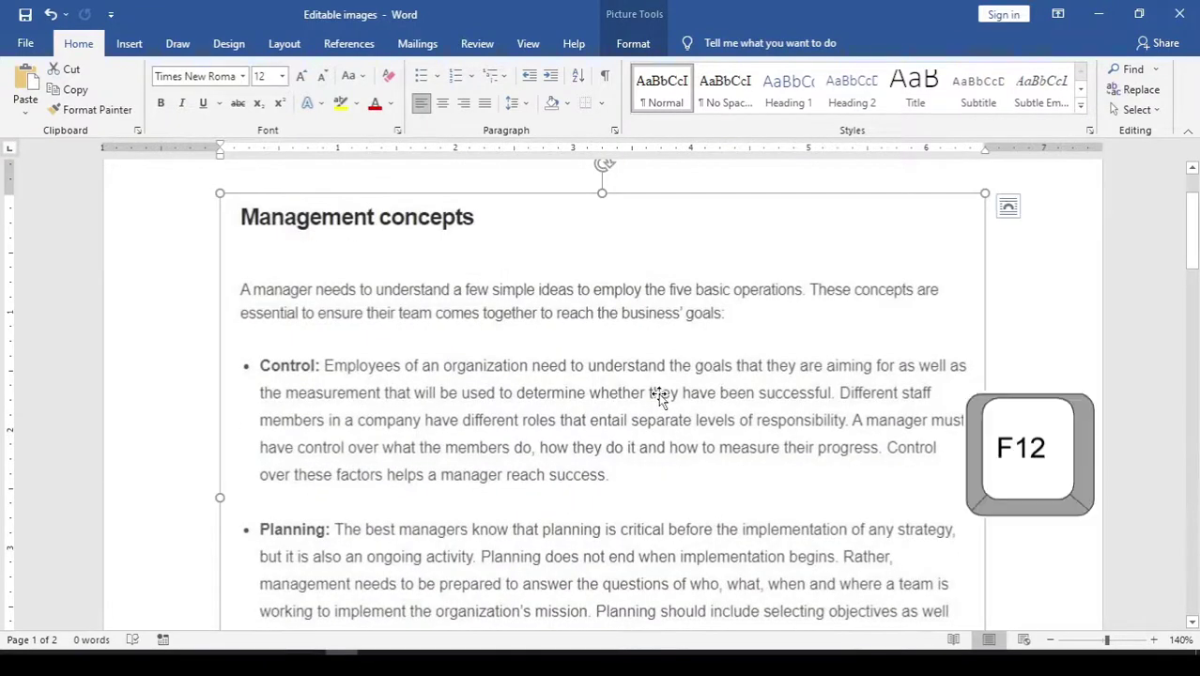
left_click(22, 44)
left_click(82, 280)
left_click(303, 299)
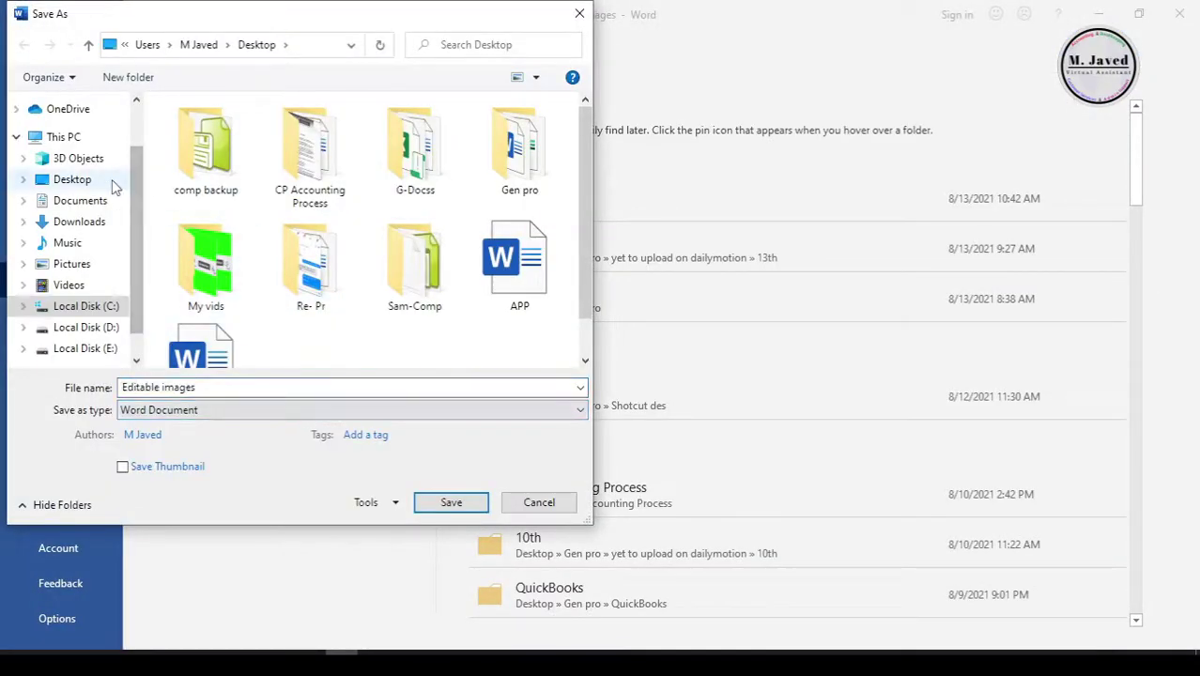
left_click(112, 180)
left_click(267, 410)
left_click(254, 514)
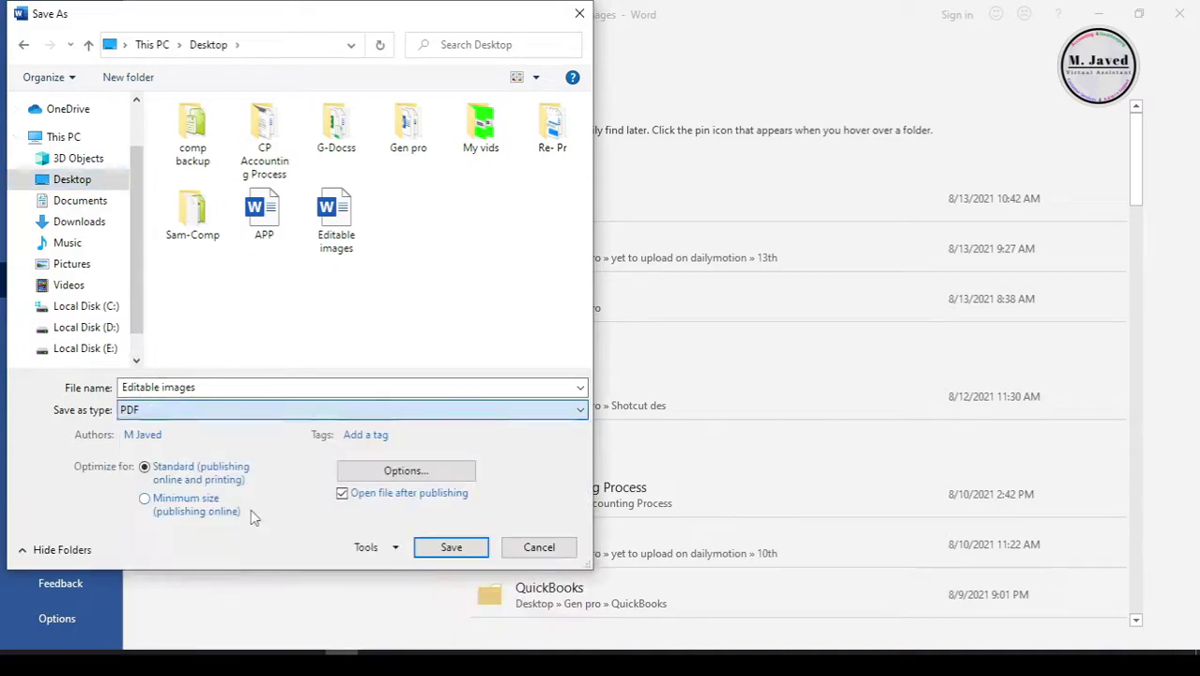
left_click(458, 548)
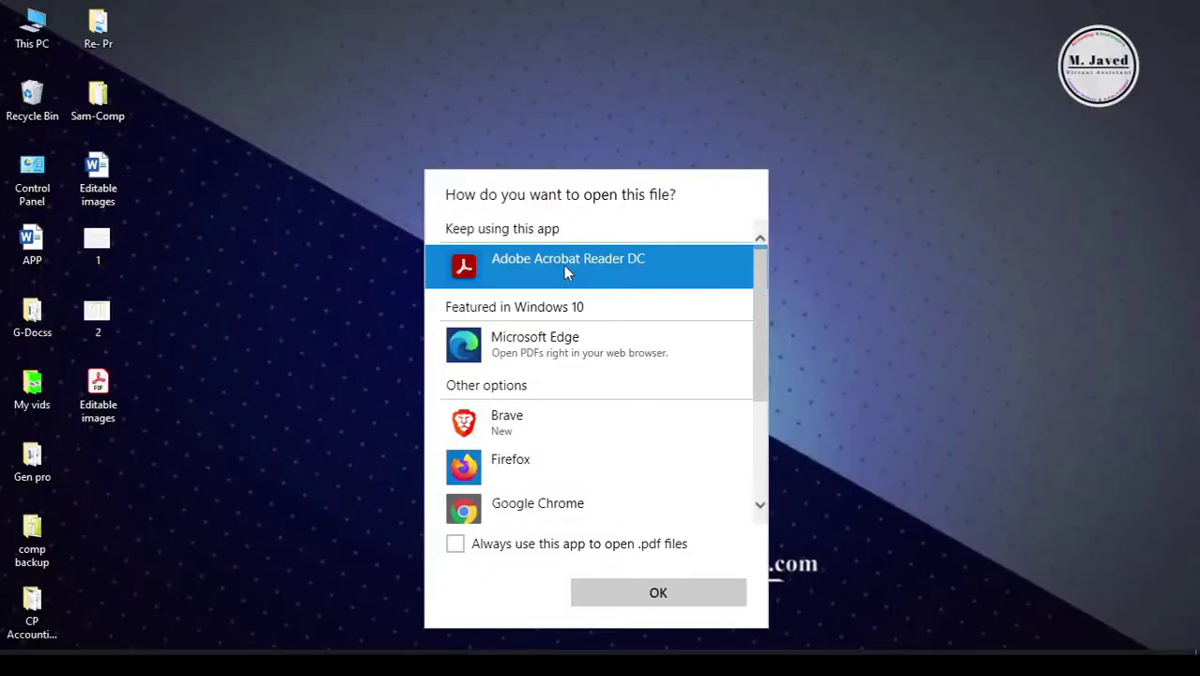
Open the Editable images PDF in Adobe Acrobat Reader DC and examine how its pages came out.
left_click(654, 593)
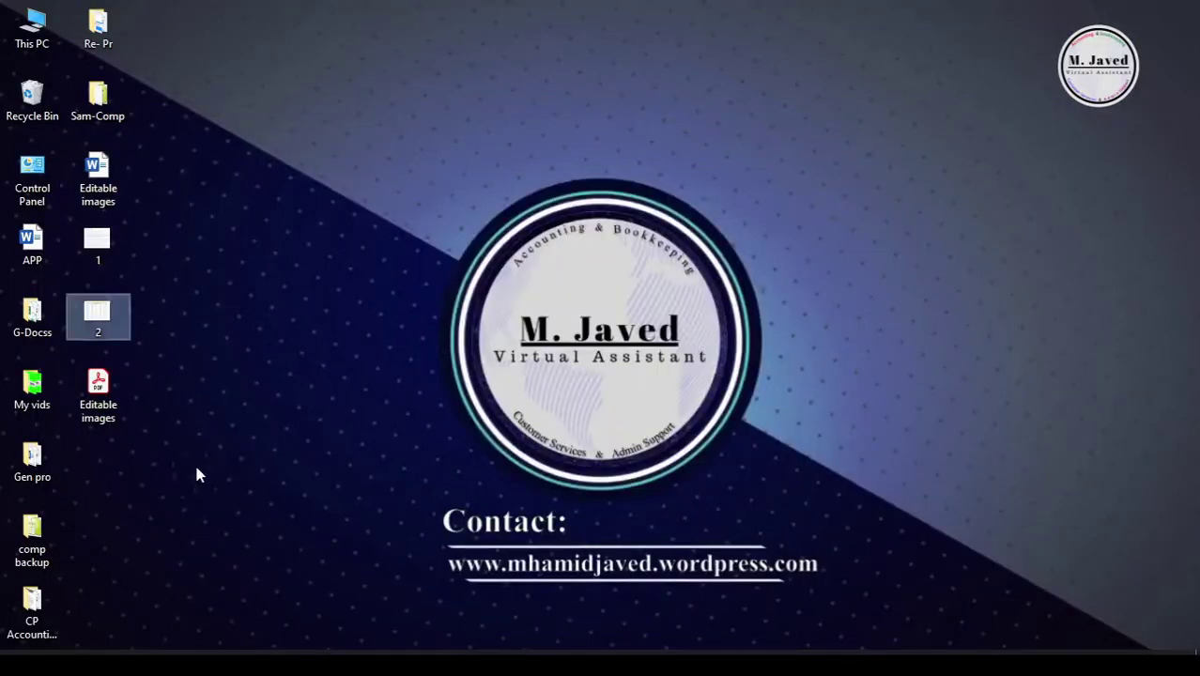
right_click(406, 212)
mouse_move(461, 242)
scroll(658, 387, "down", 3)
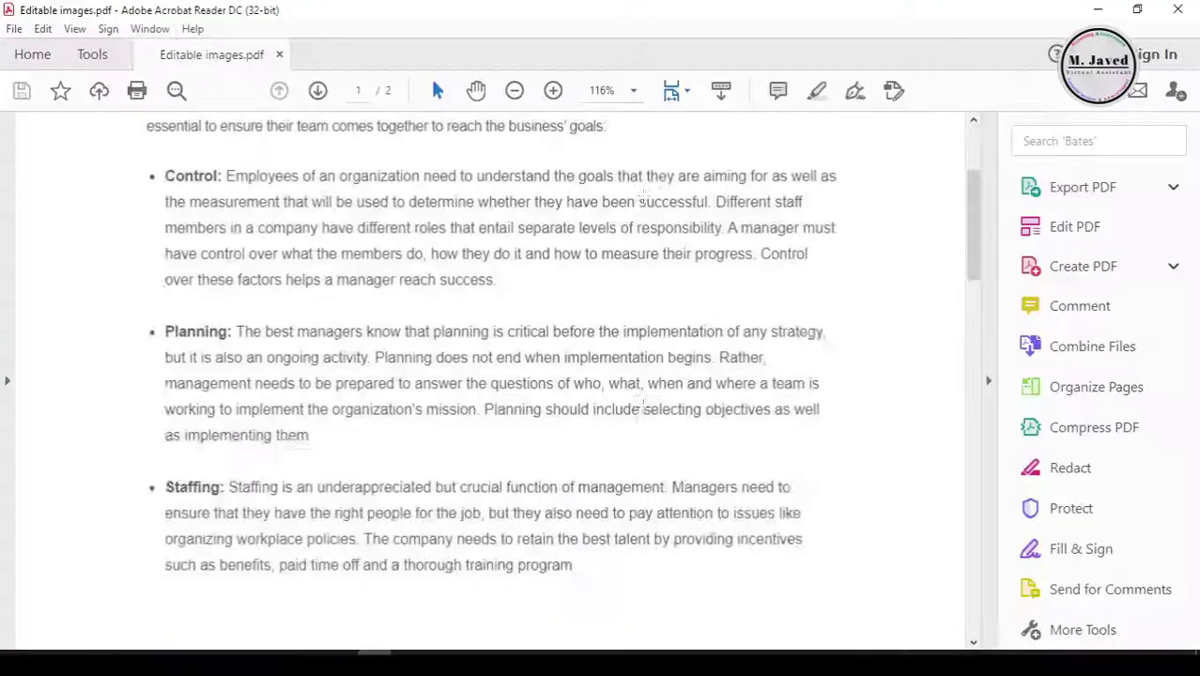
scroll(643, 410, "down", 5)
scroll(643, 409, "up", 4)
scroll(643, 410, "down", 4)
scroll(643, 415, "up", 10)
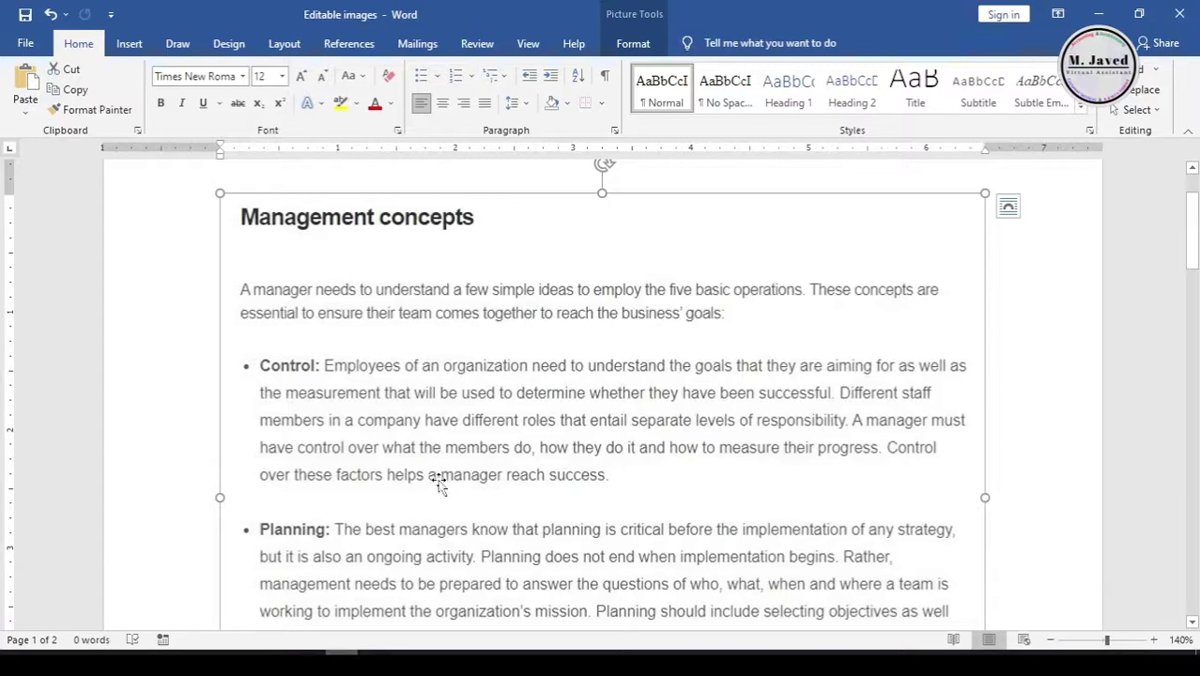
Back in Word, open the Editable images PDF from the Desktop and accept its conversion to an editable document.
scroll(515, 455, "down", 6)
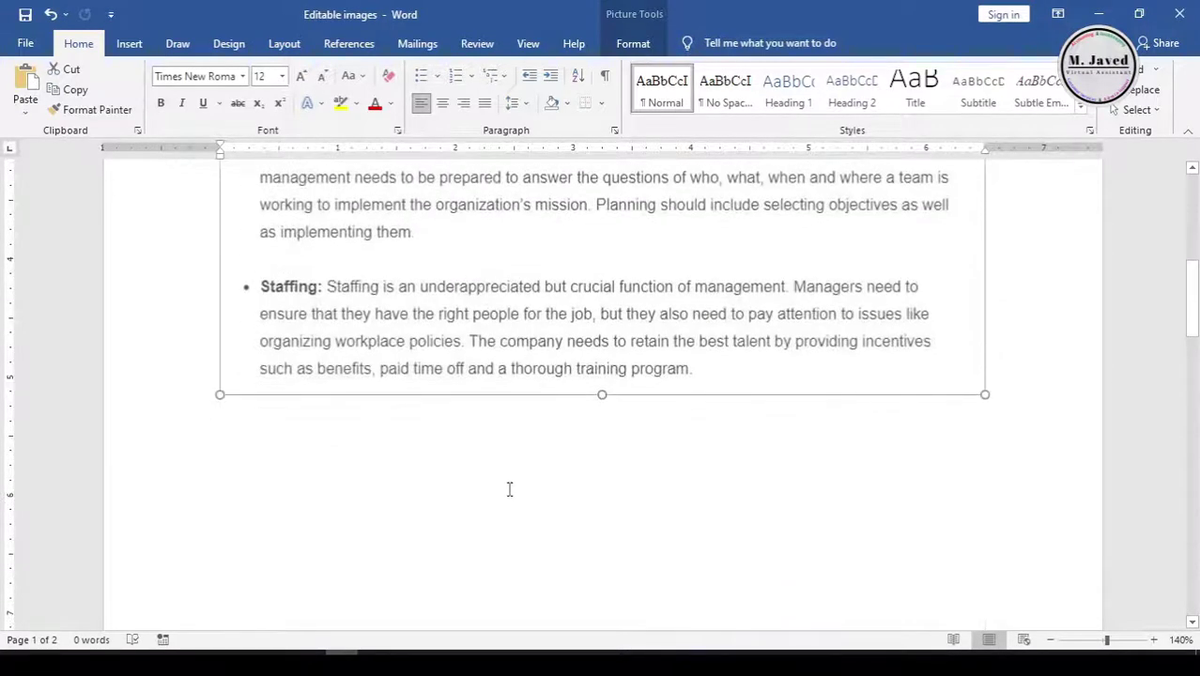
left_click(508, 497)
scroll(512, 450, "down", 1)
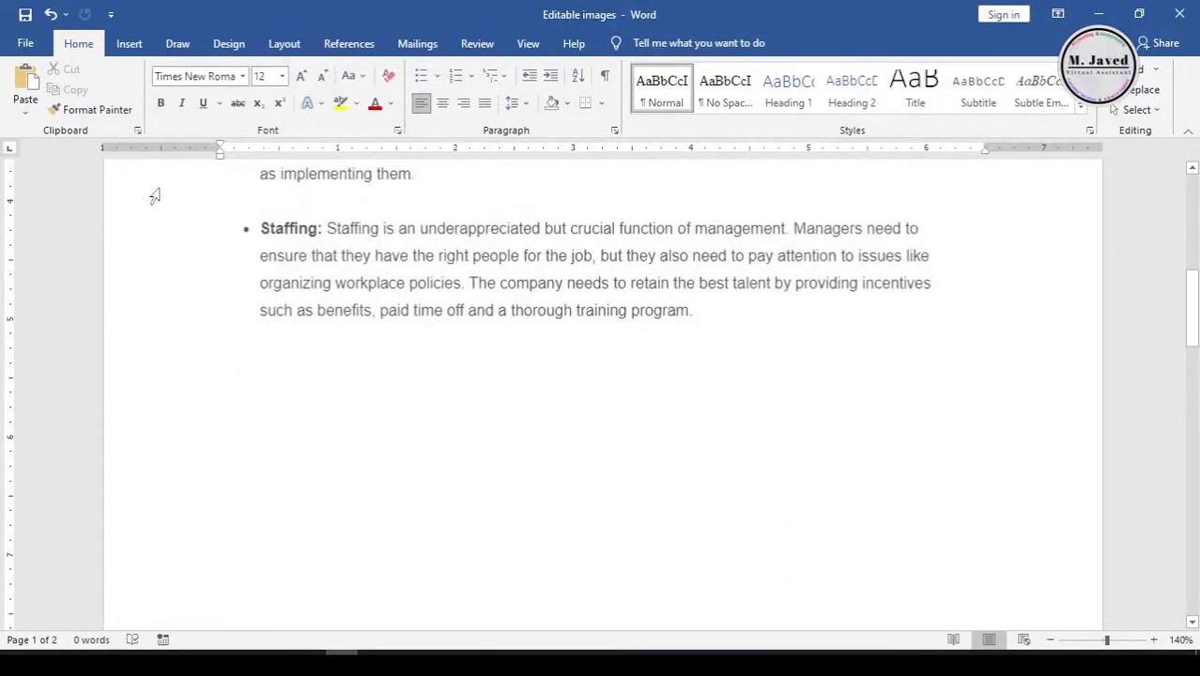
left_click(26, 44)
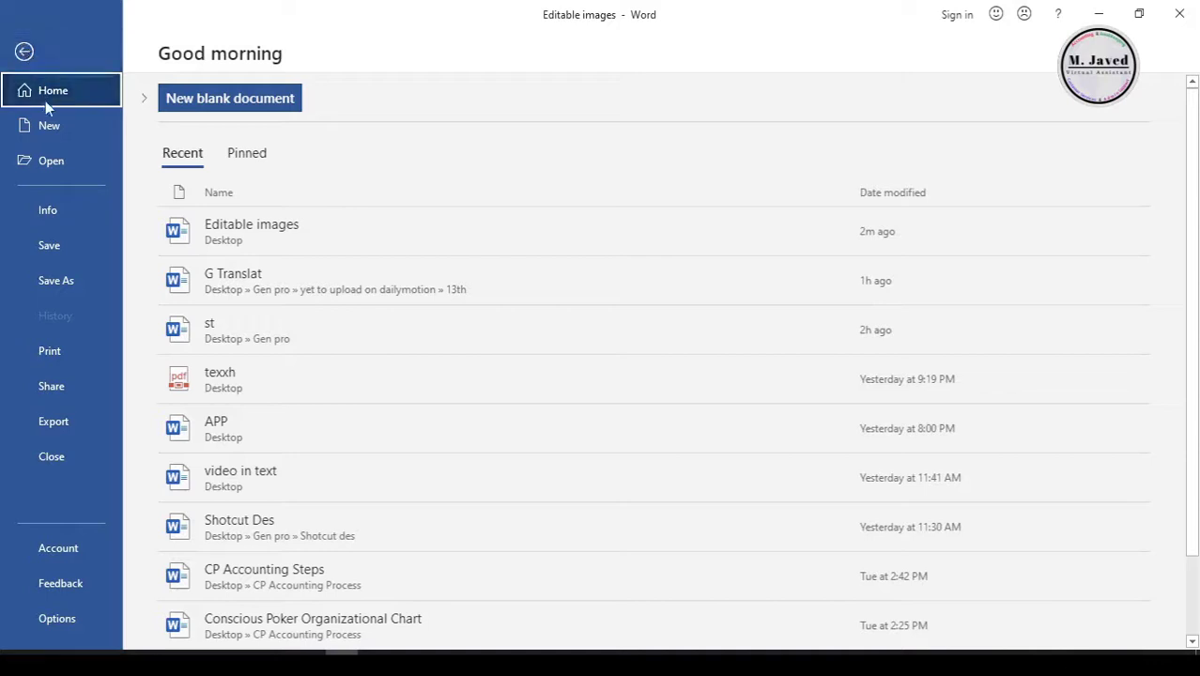
left_click(57, 159)
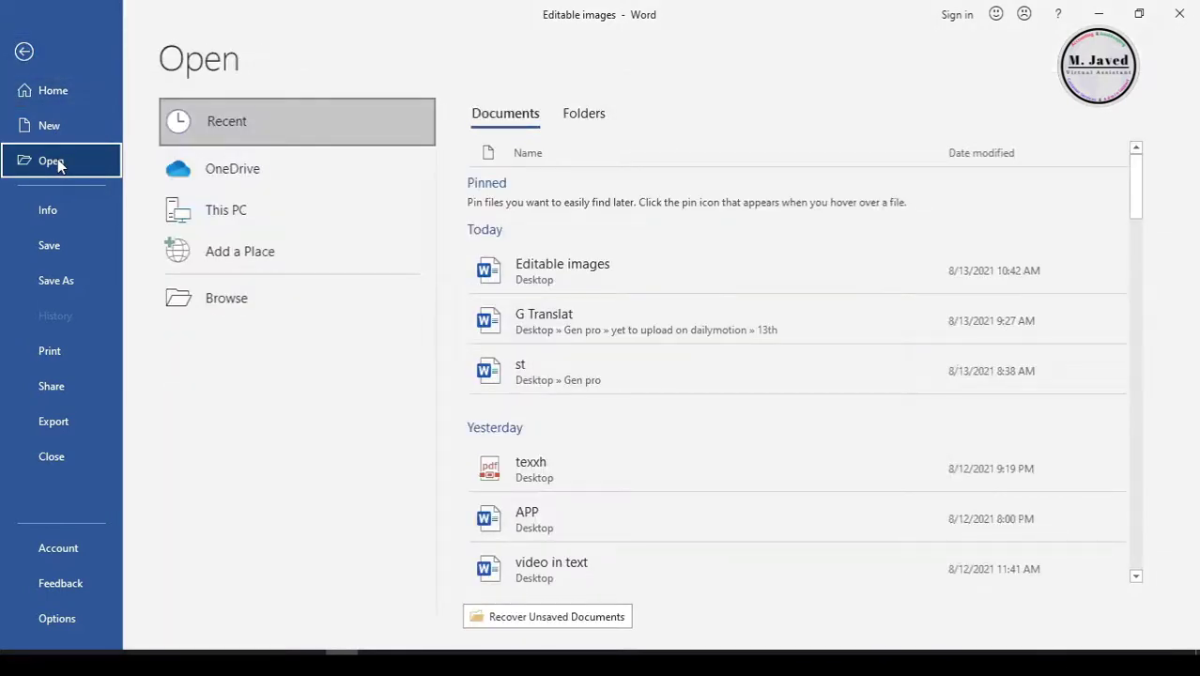
left_click(226, 298)
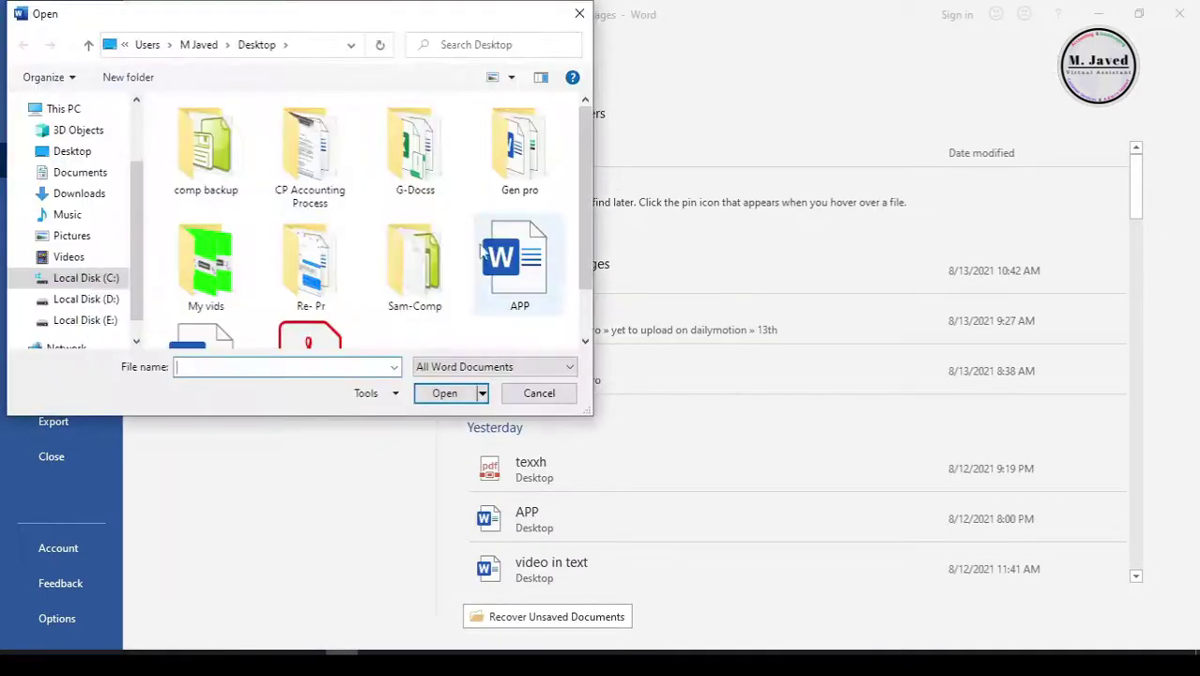
scroll(482, 248, "down", 2)
left_click(73, 151)
left_click(408, 221)
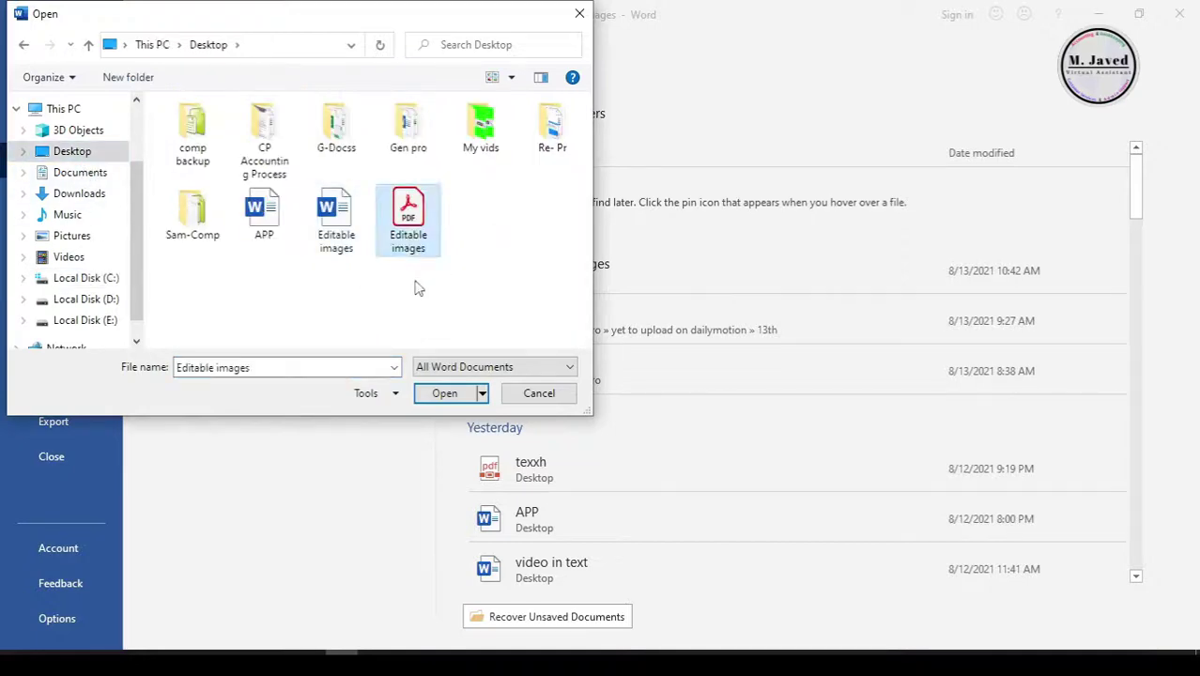
left_click(442, 394)
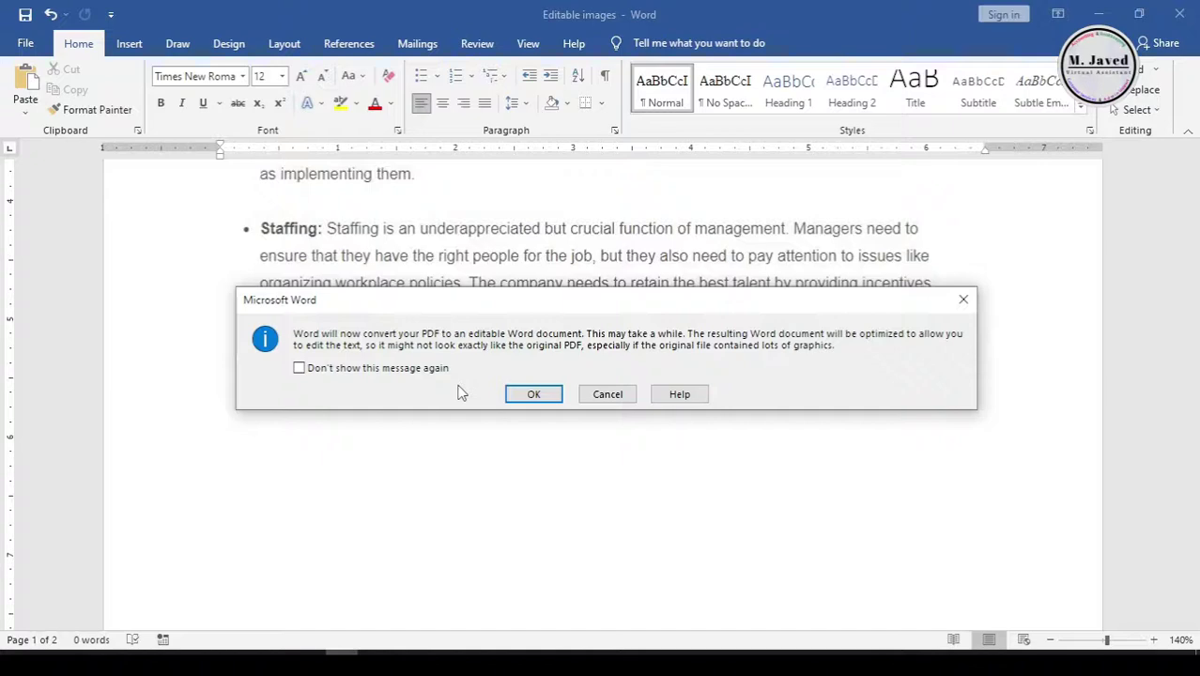
left_click(532, 394)
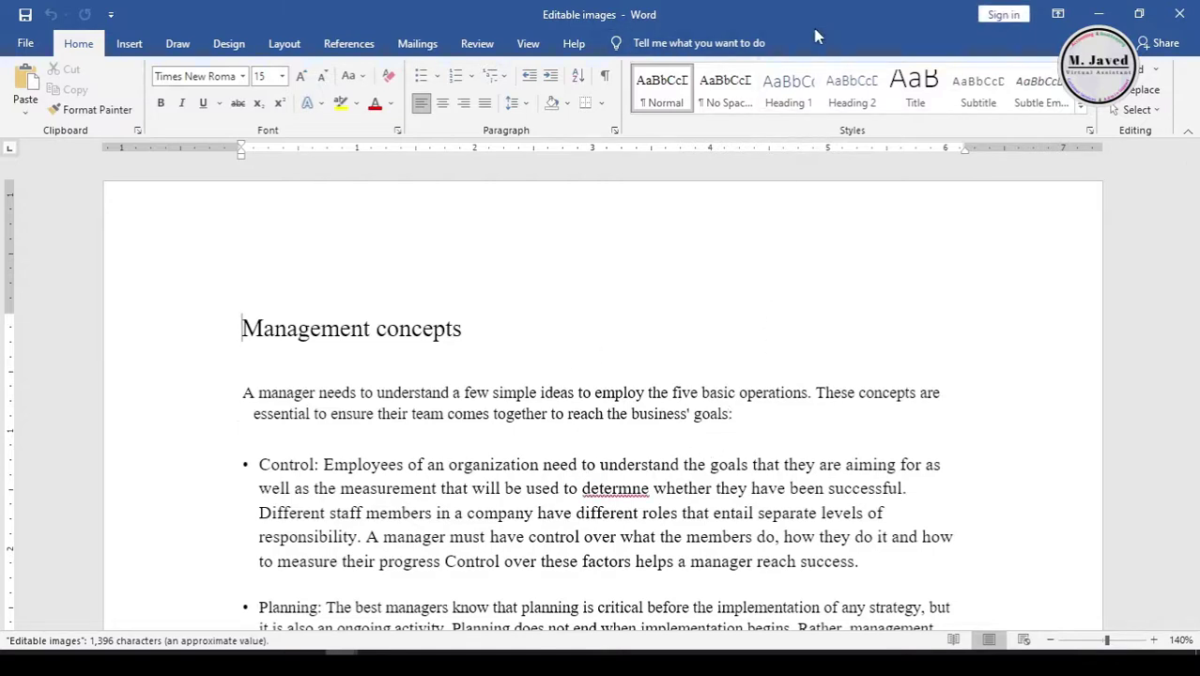
Shrink the converted document's window to reveal the original behind it, and close the converted document.
double_click(787, 17)
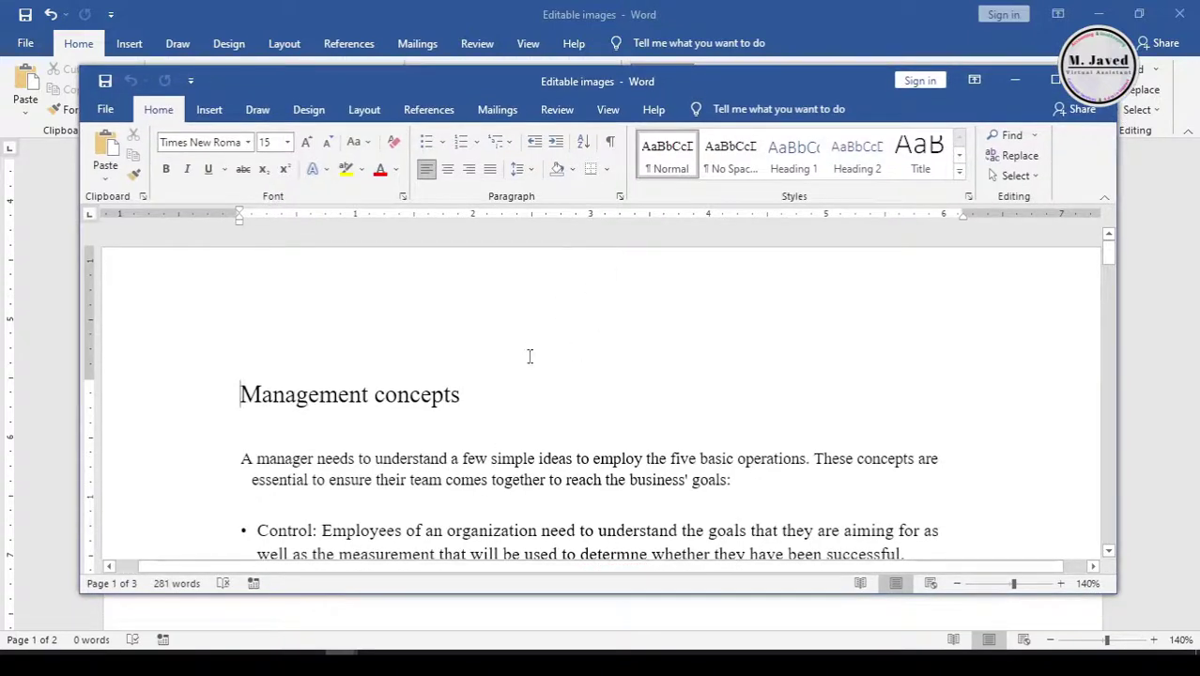
left_click(1091, 81)
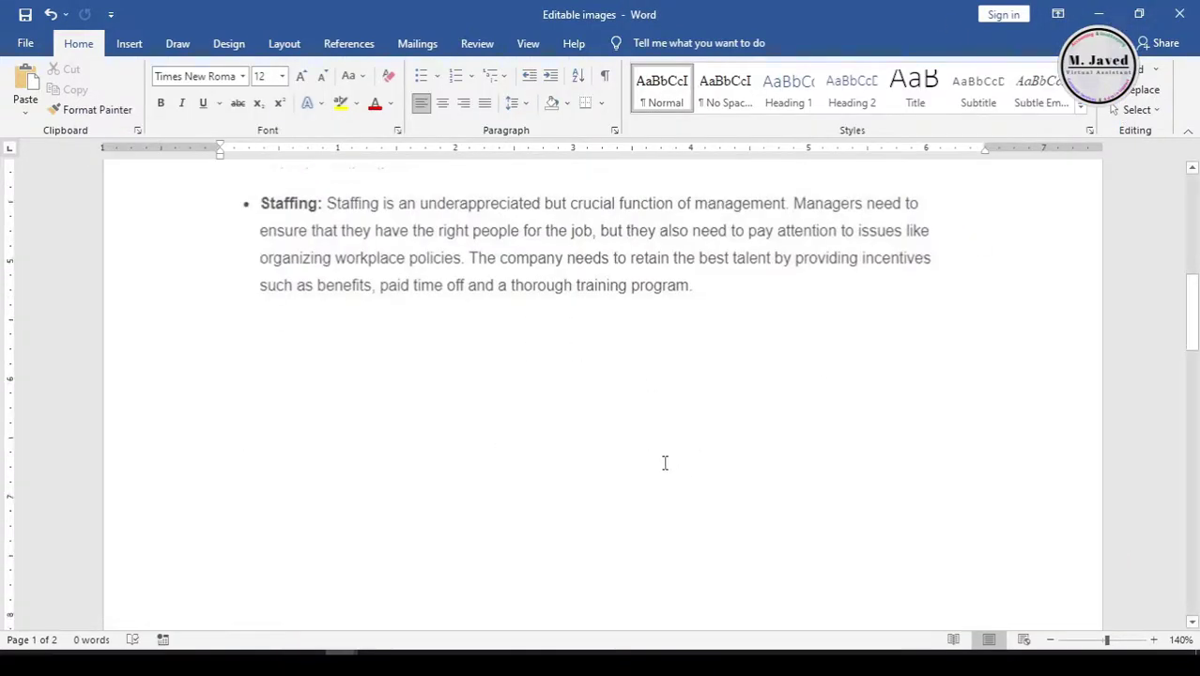
Minimize the original image-based document and maximize the converted Editable images document behind it.
scroll(663, 462, "down", 5)
scroll(664, 460, "up", 5)
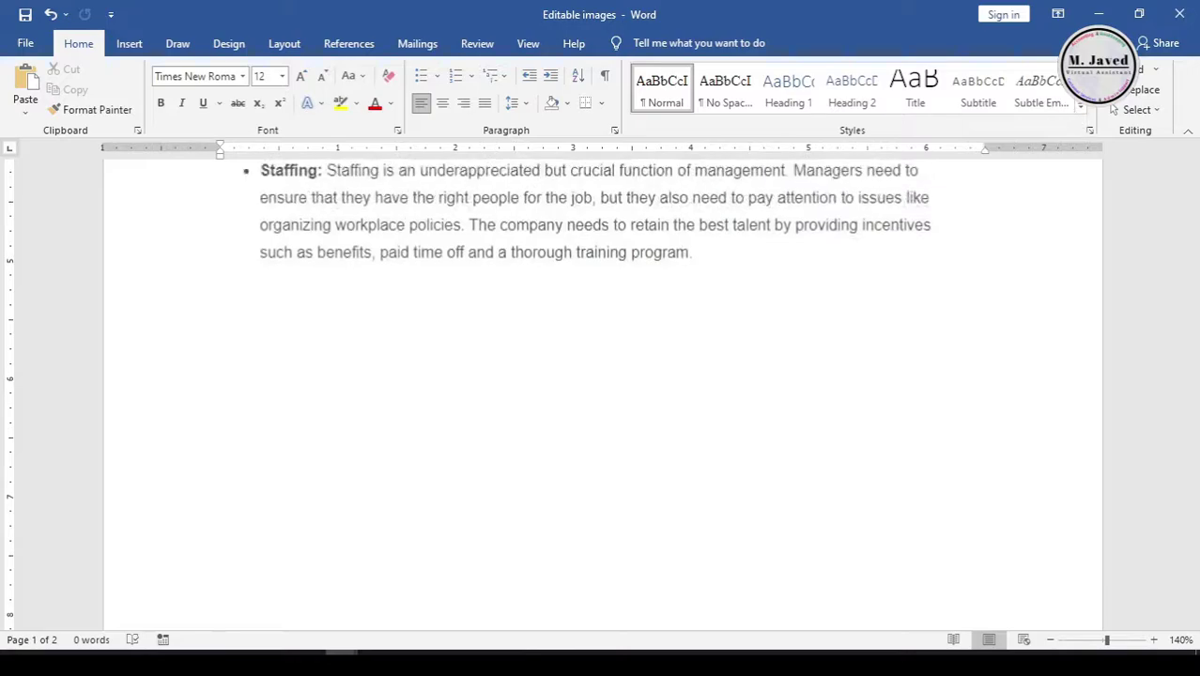
left_click(1098, 15)
double_click(748, 84)
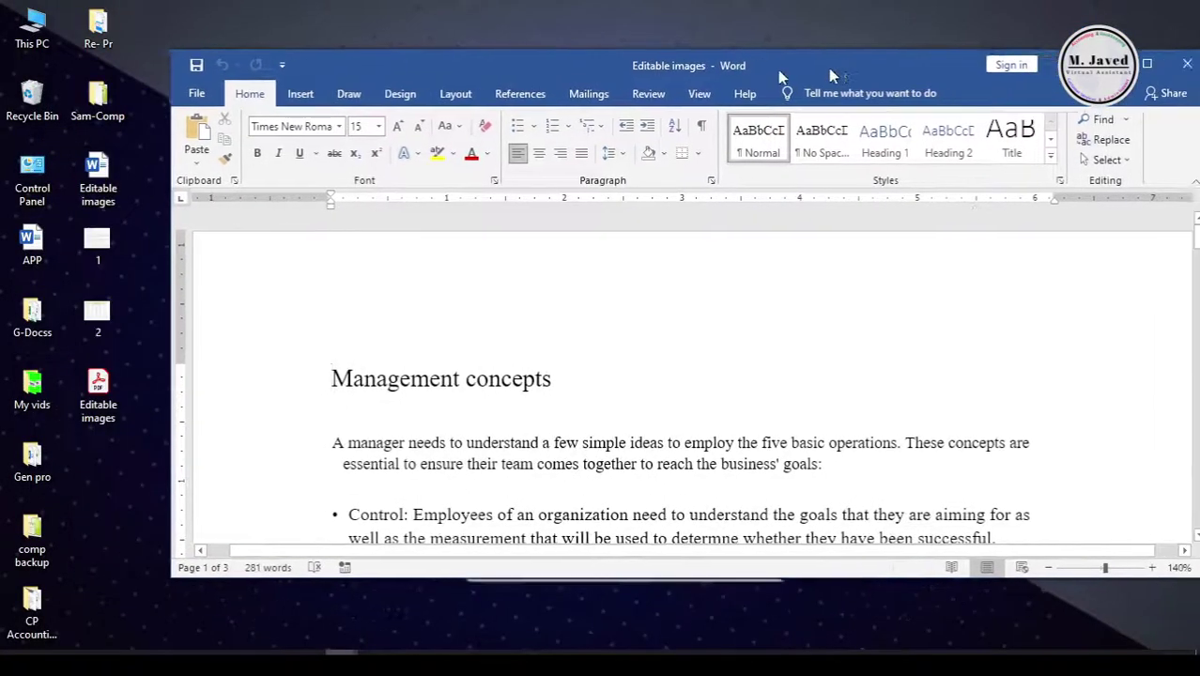
scroll(661, 396, "down", 3)
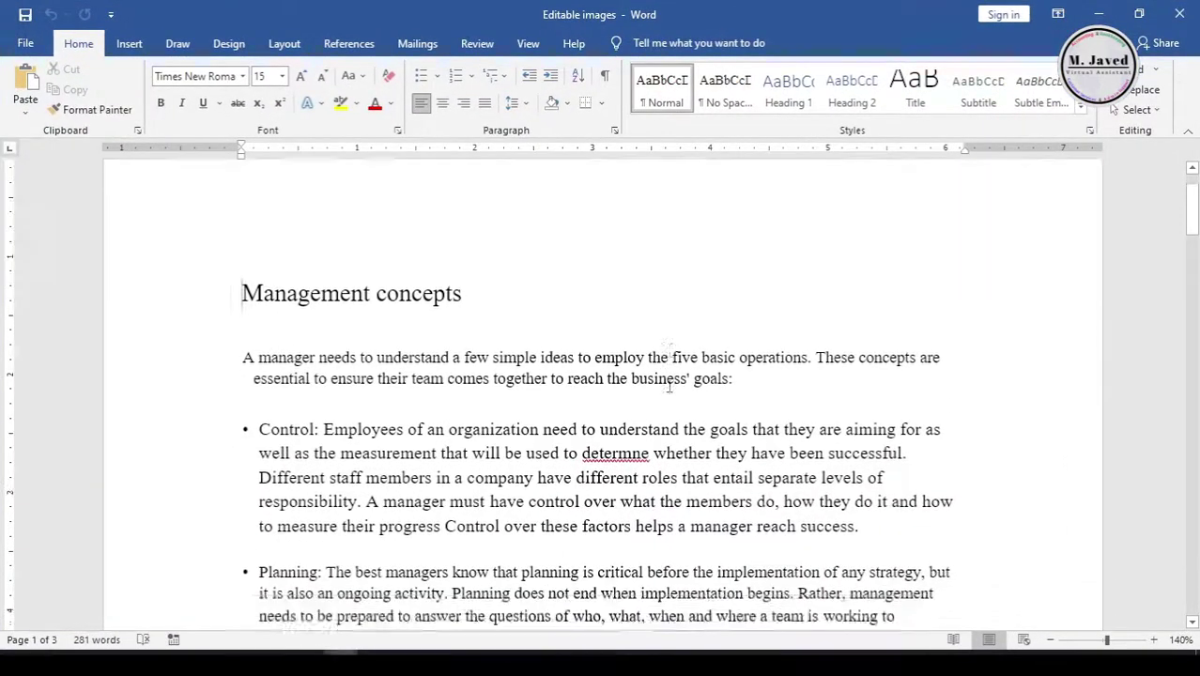
Check that the converted Management concepts text is editable by trying the characters "lk" at the end of the Planning paragraph.
left_click(649, 360)
scroll(792, 367, "up", 2)
scroll(509, 327, "up", 1)
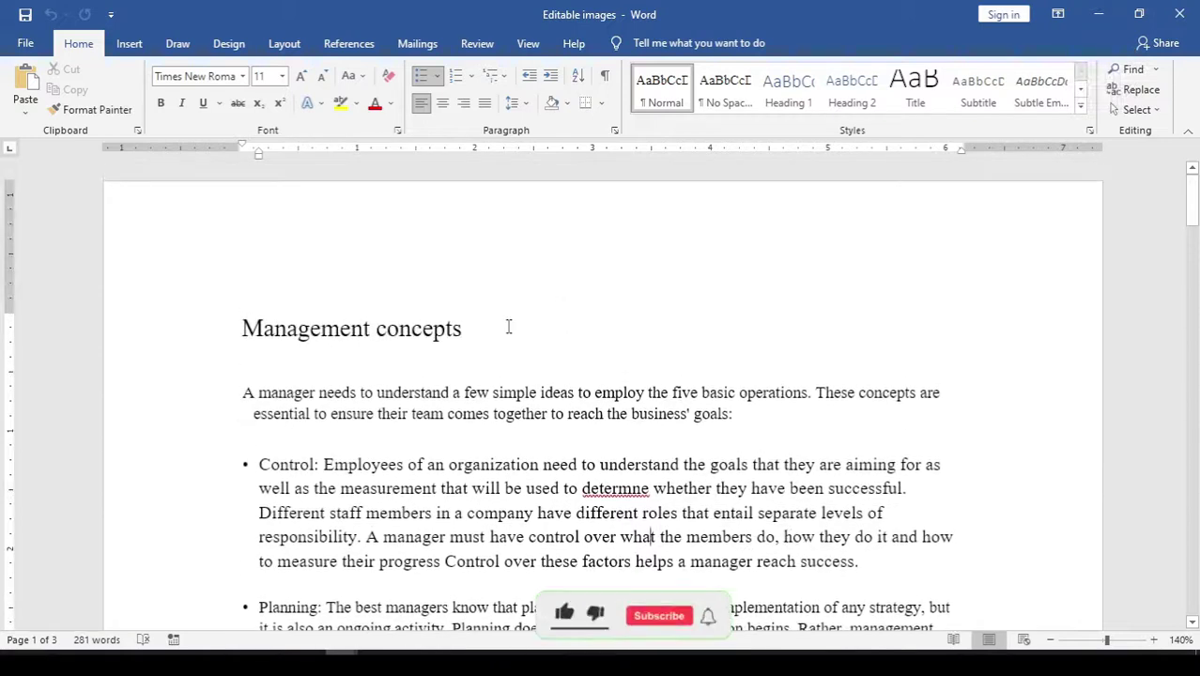
left_click(509, 327)
scroll(535, 356, "down", 3)
scroll(562, 391, "down", 3)
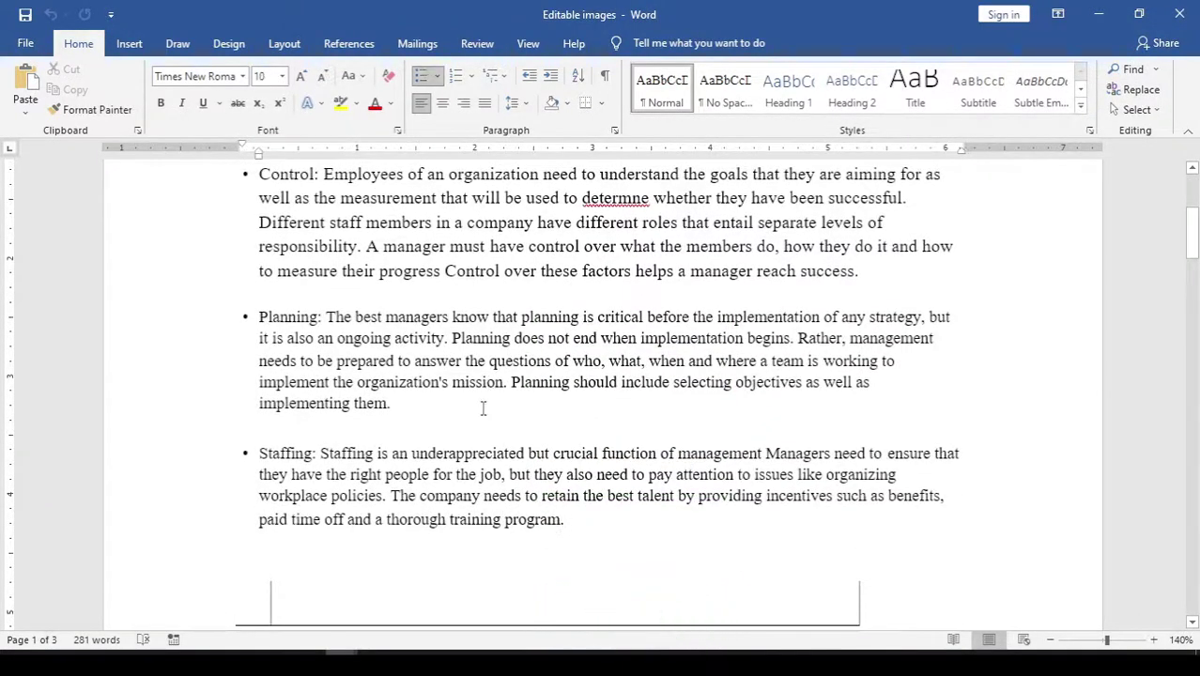
left_click(485, 408)
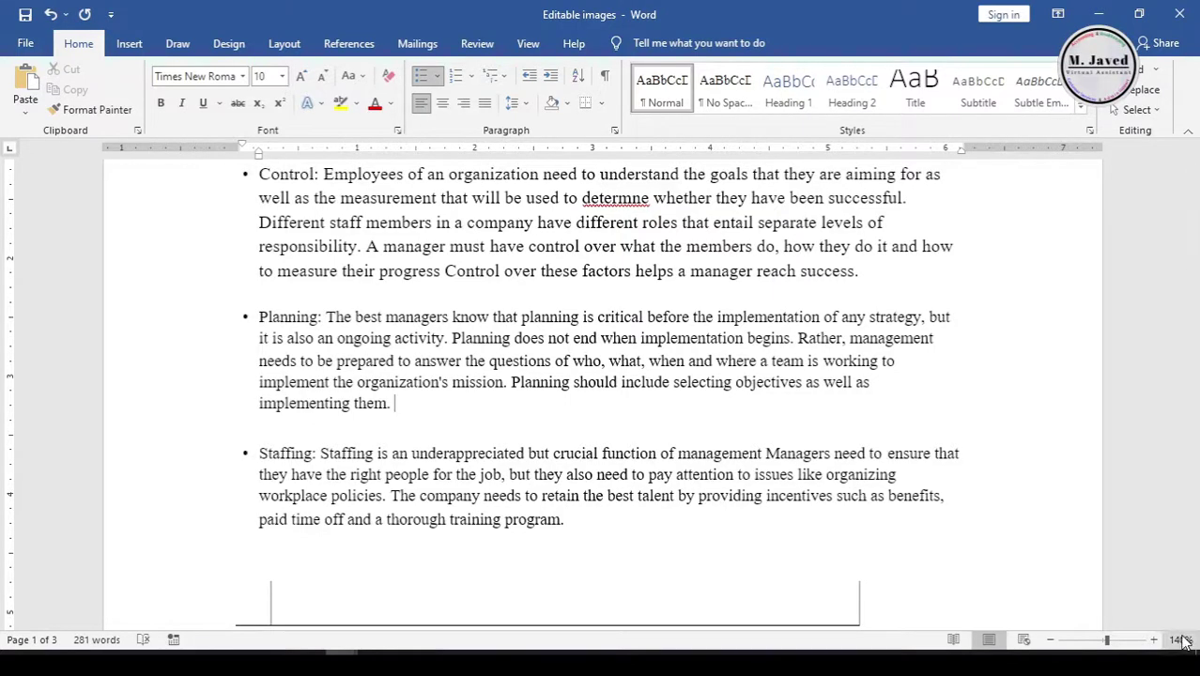
type("lk")
Test editing the converted Random Numbers table by deleting the 29 below 25 in the third column and restoring it.
scroll(647, 345, "down", 12)
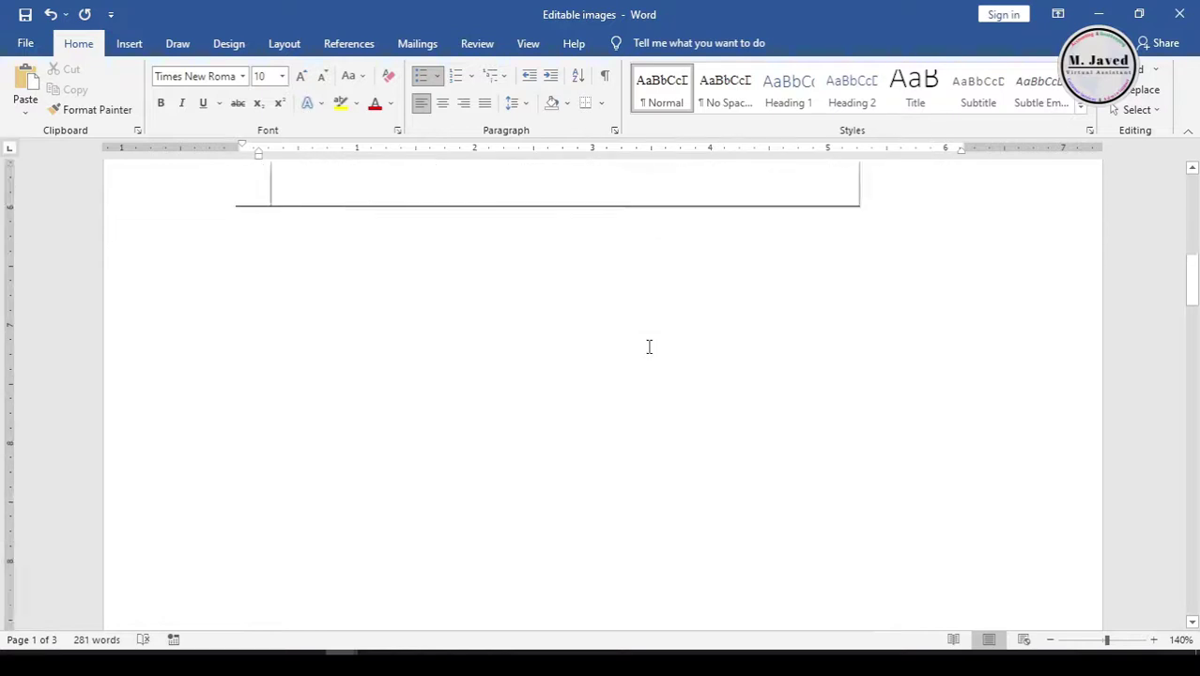
scroll(648, 346, "down", 5)
left_click(641, 405)
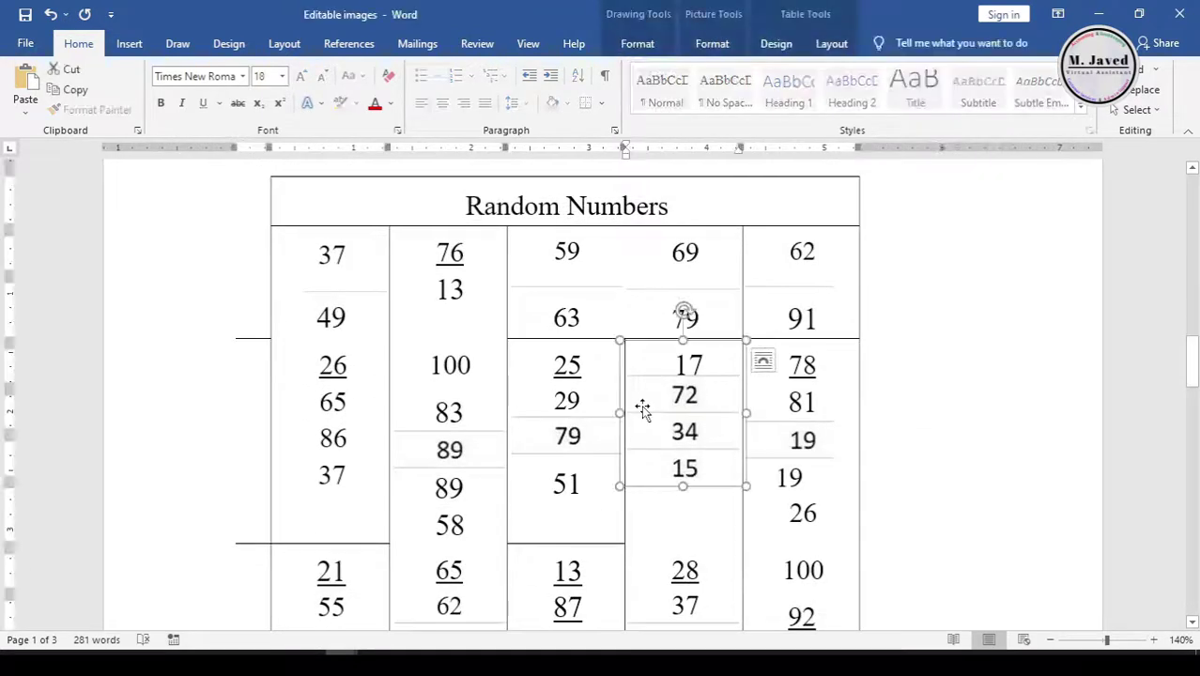
left_click(567, 404)
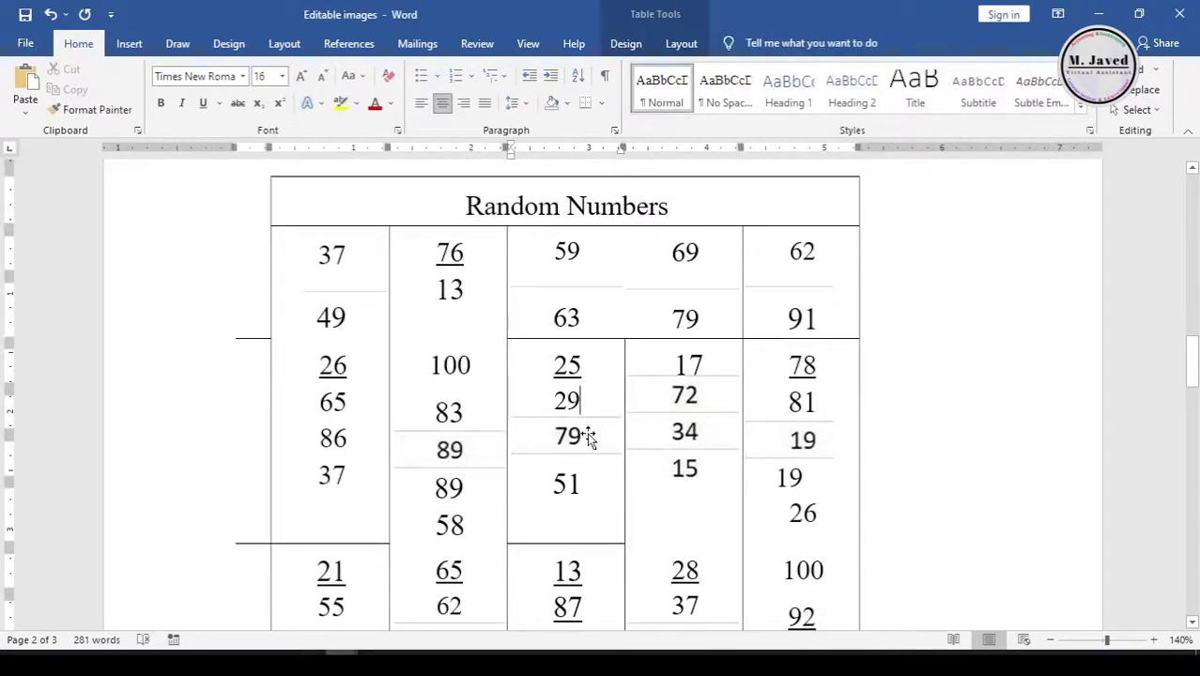
key("BackSpace")
key("Delete")
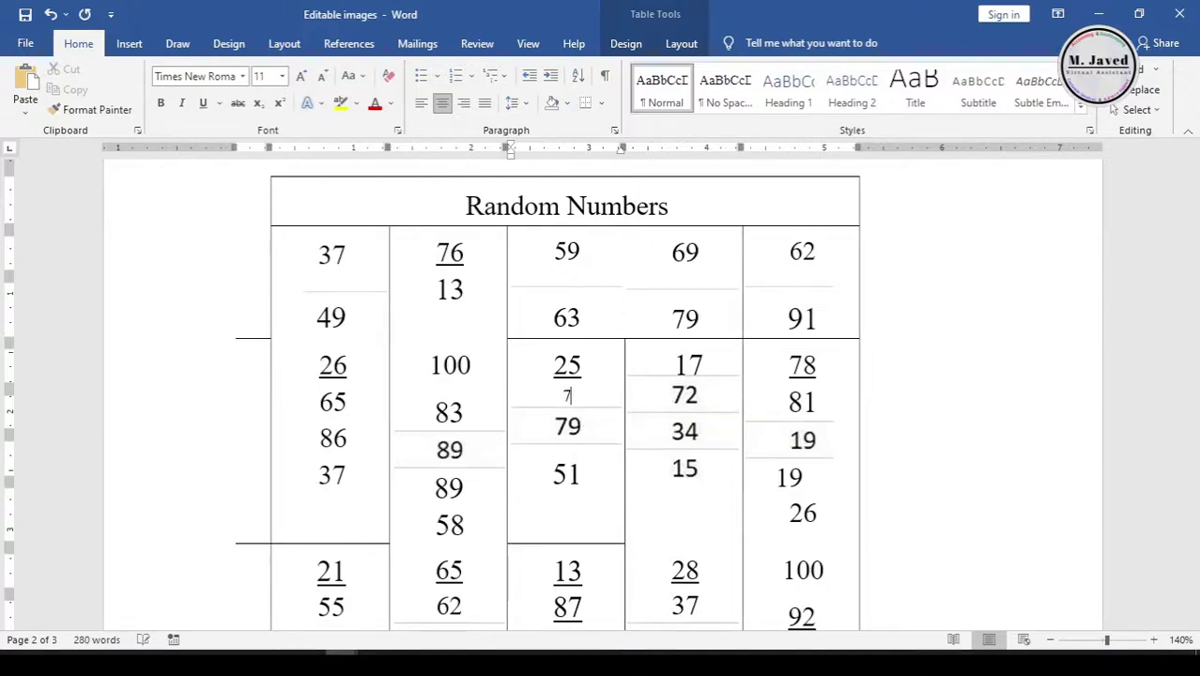
left_click(589, 427)
left_click(583, 394)
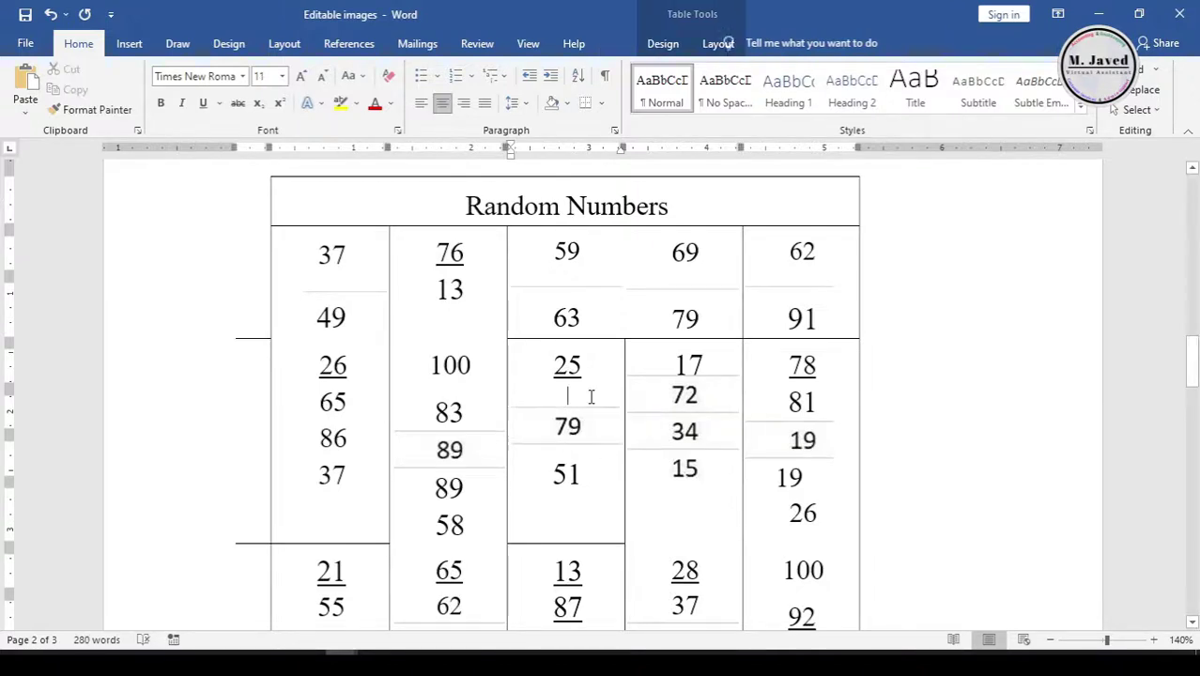
type("29")
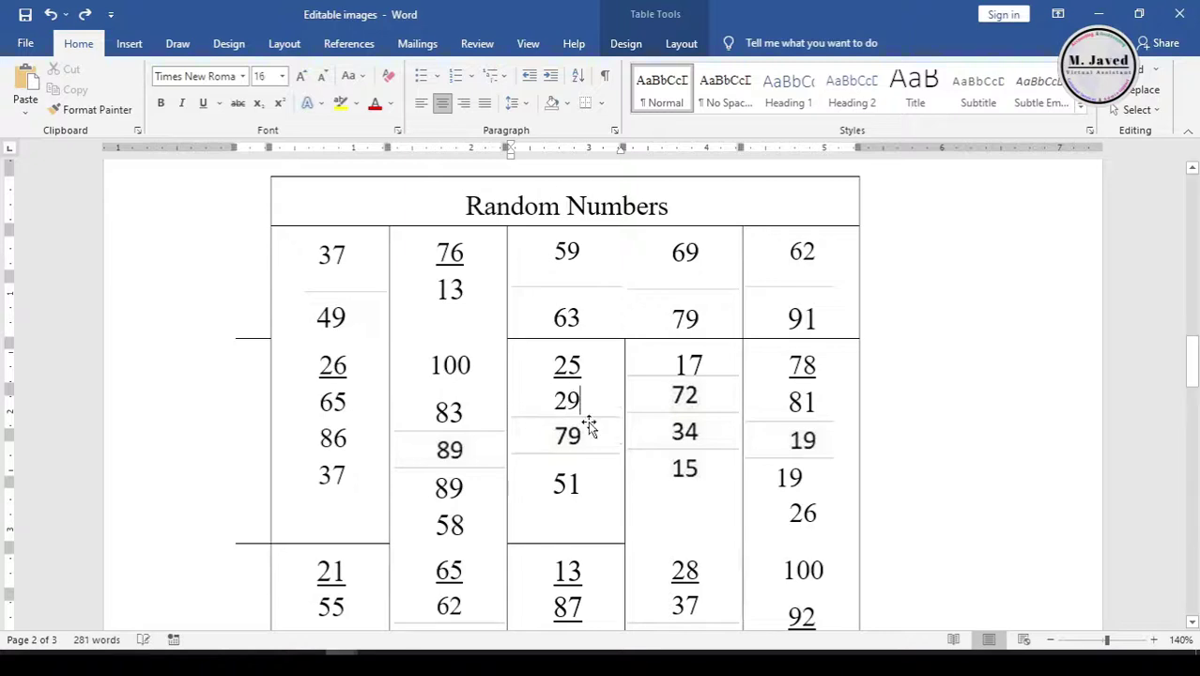
Examine the rest of the converted Random Numbers table and return to the Management concepts text on page 1.
scroll(601, 441, "down", 5)
left_click(588, 421)
scroll(589, 432, "down", 3)
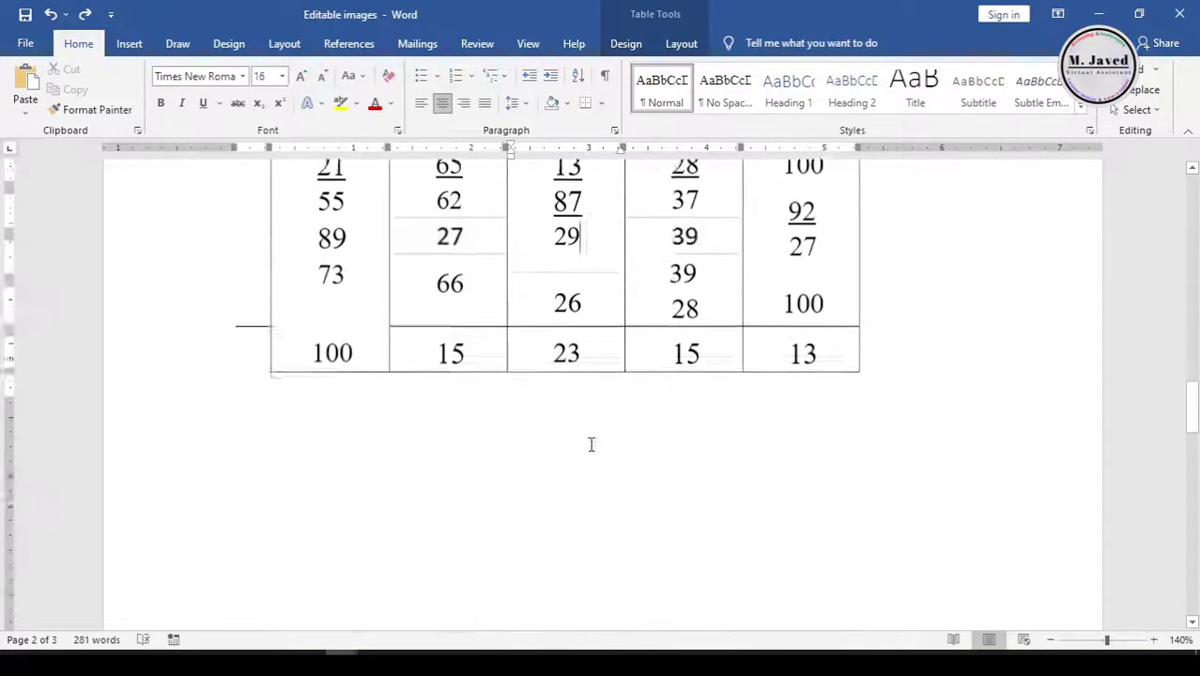
scroll(593, 422, "up", 8)
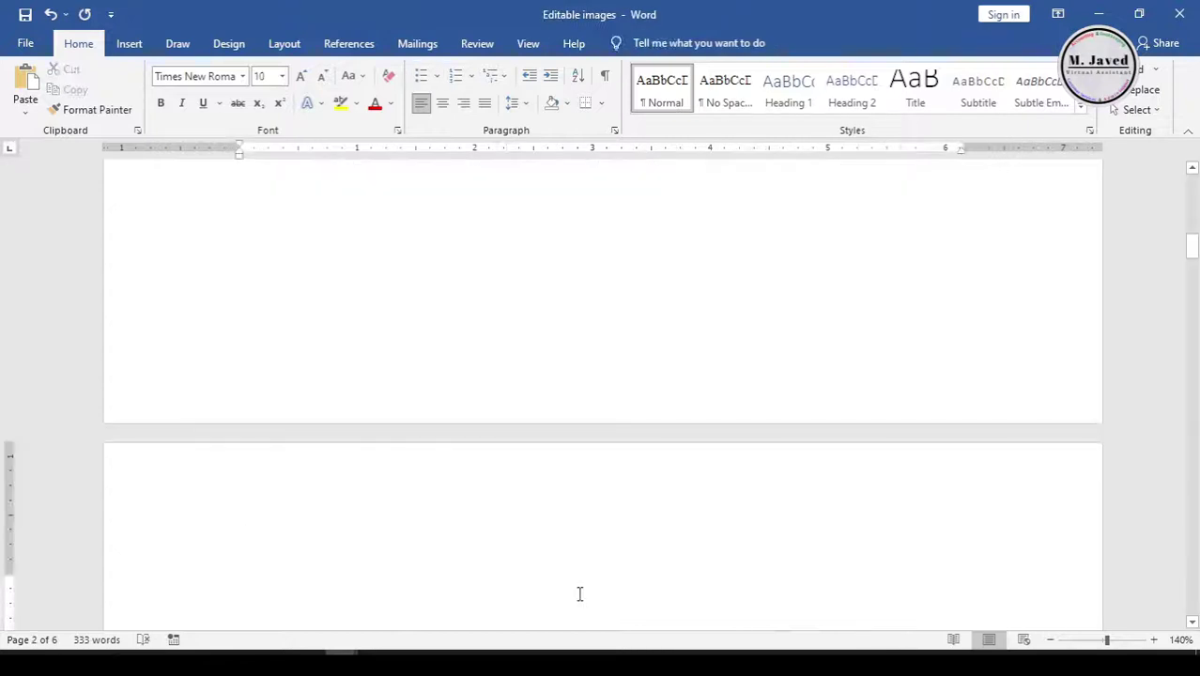
scroll(579, 593, "up", 10)
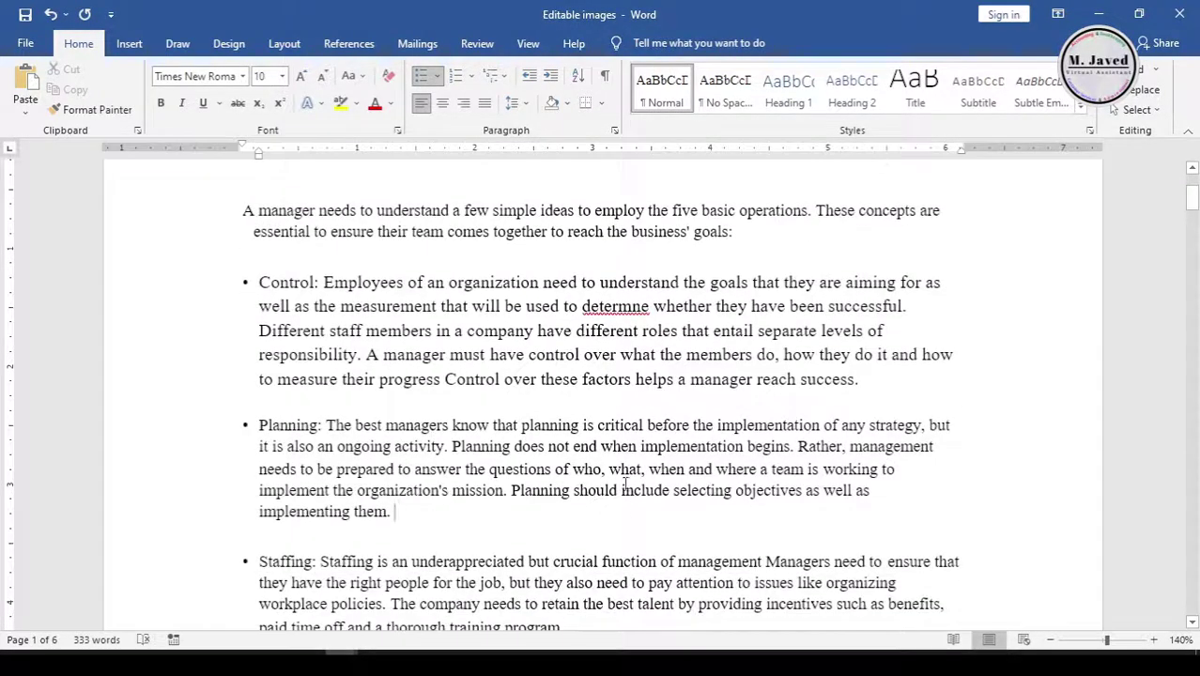
Switch to the Indeed article in Opera and place it side by side with the converted Word document.
key("alt+Tab")
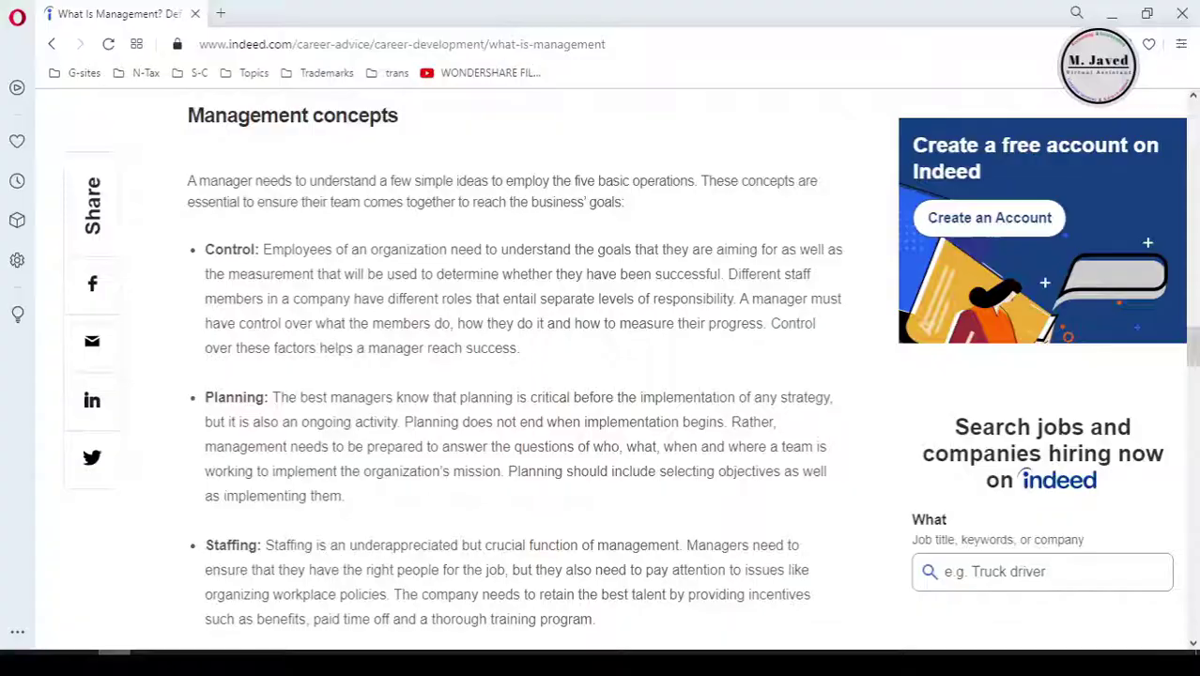
key("super+Left")
key("Return")
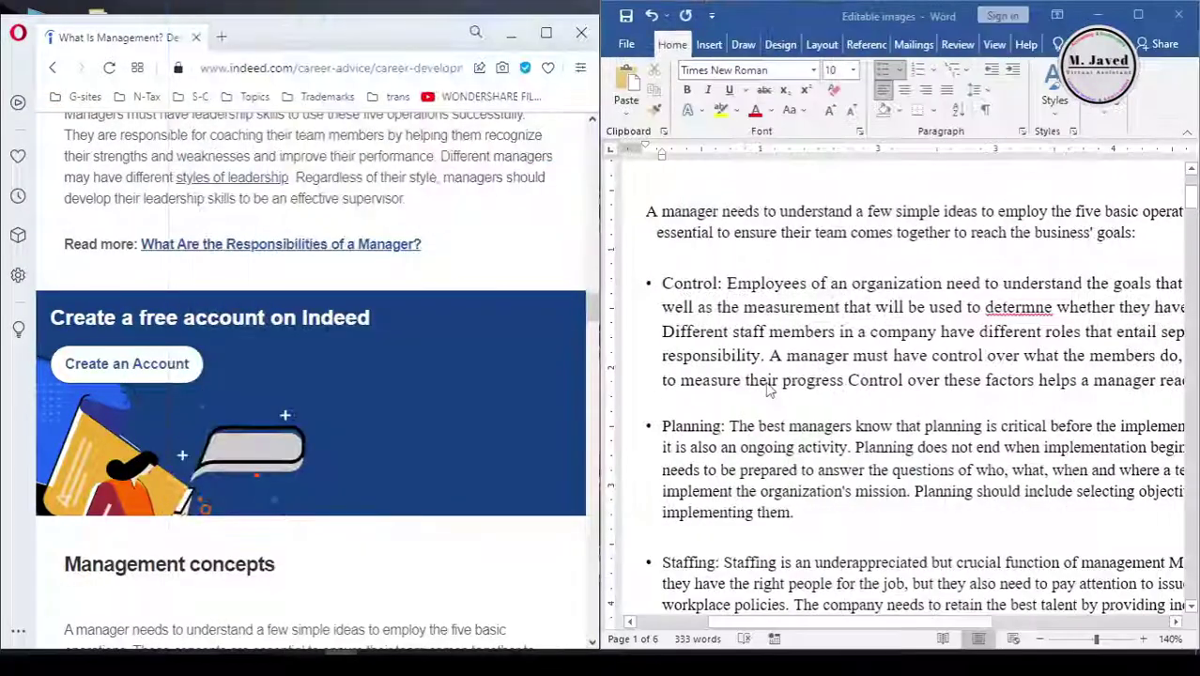
Compare the Control, Planning and Staffing paragraphs of the web article with the converted text in Word.
scroll(445, 364, "down", 5)
scroll(790, 231, "up", 1)
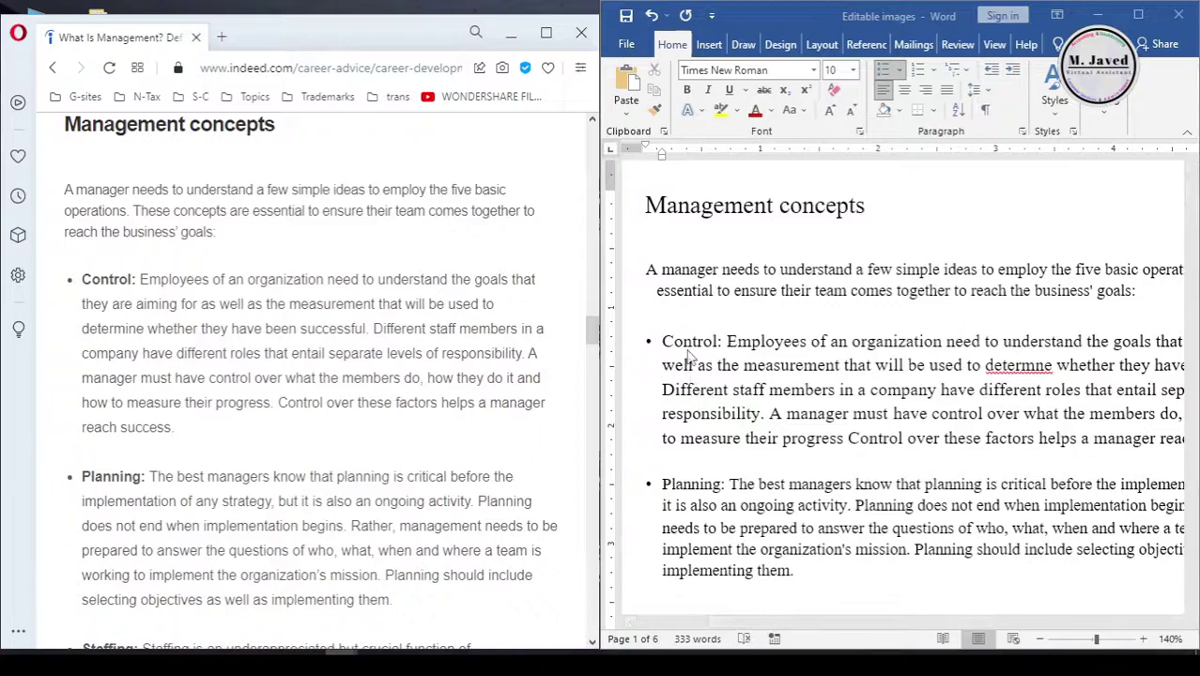
scroll(784, 441, "down", 2)
scroll(268, 342, "down", 3)
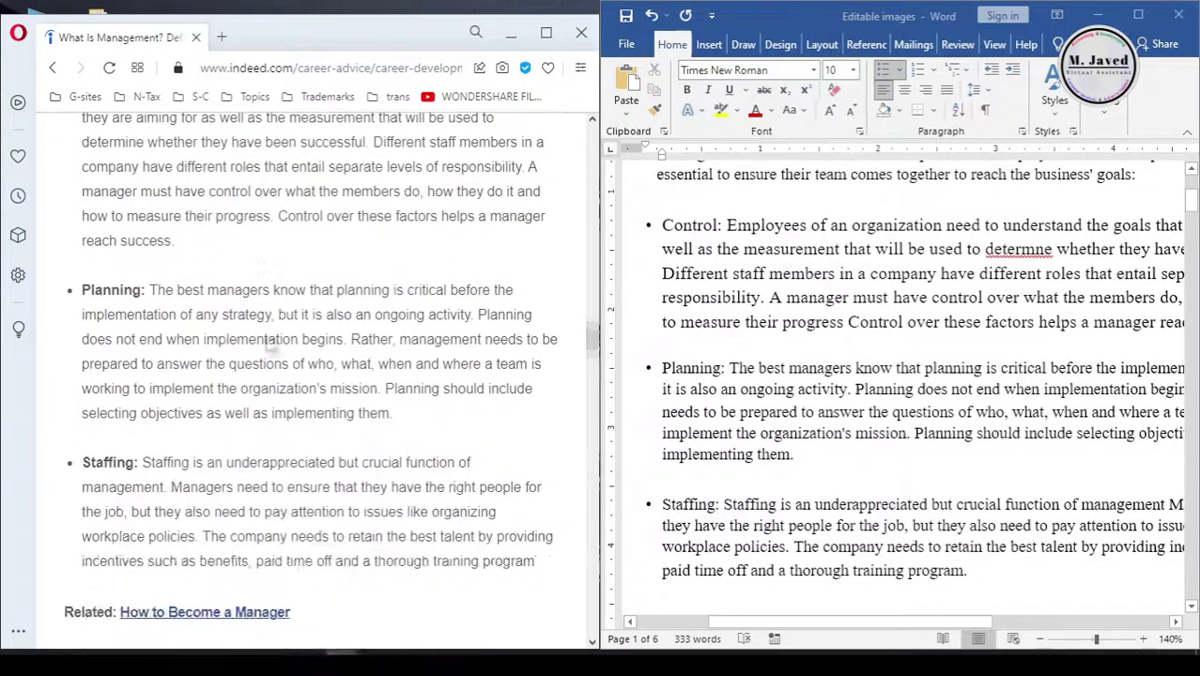